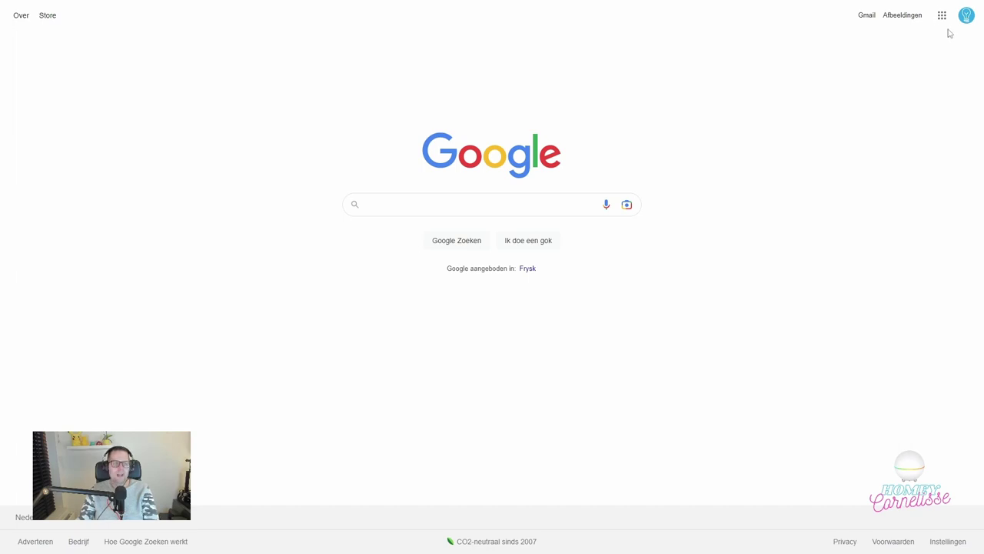
Step: Open Google Spreadsheets from the Google apps and create a new blank spreadsheet
left_click(946, 20)
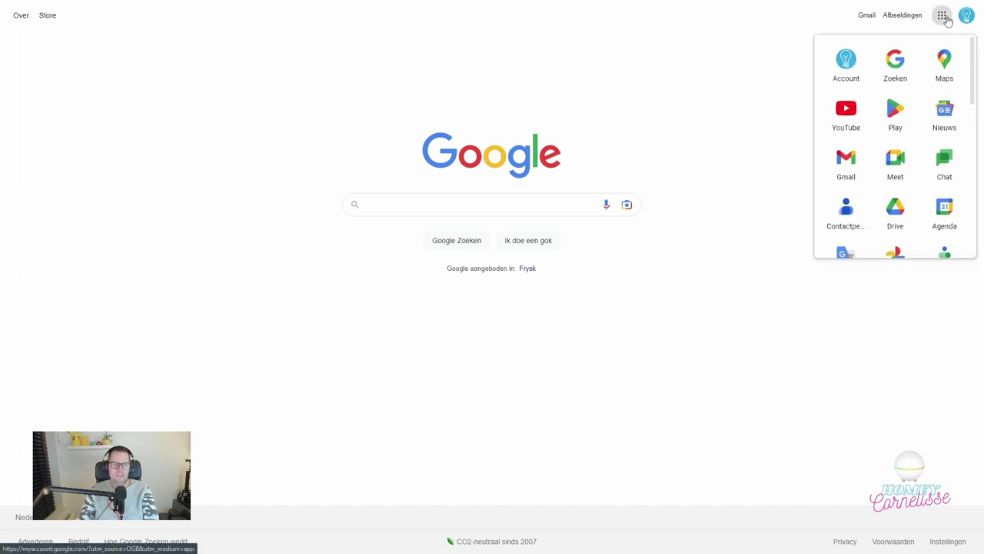
scroll(922, 102, "down", 1)
scroll(924, 102, "down", 4)
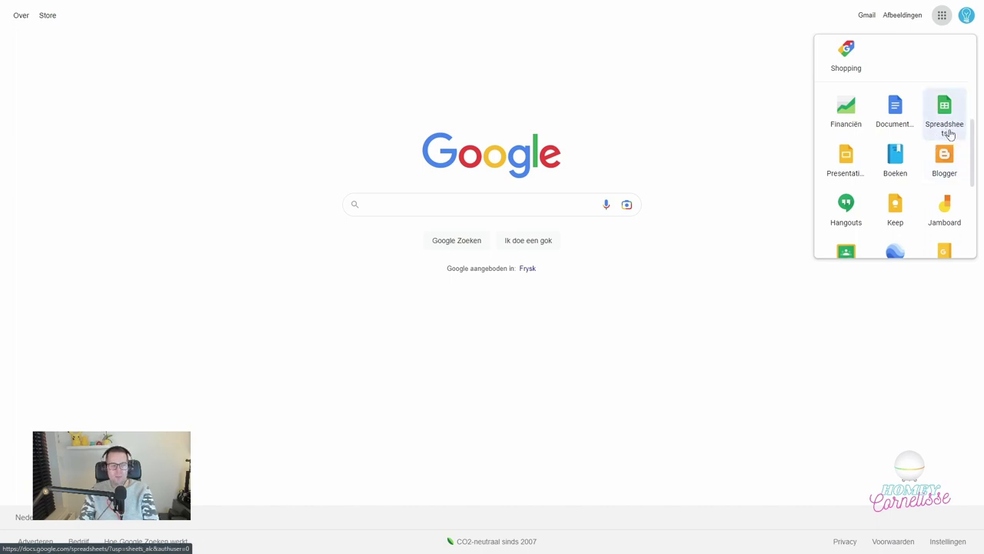
left_click(950, 133)
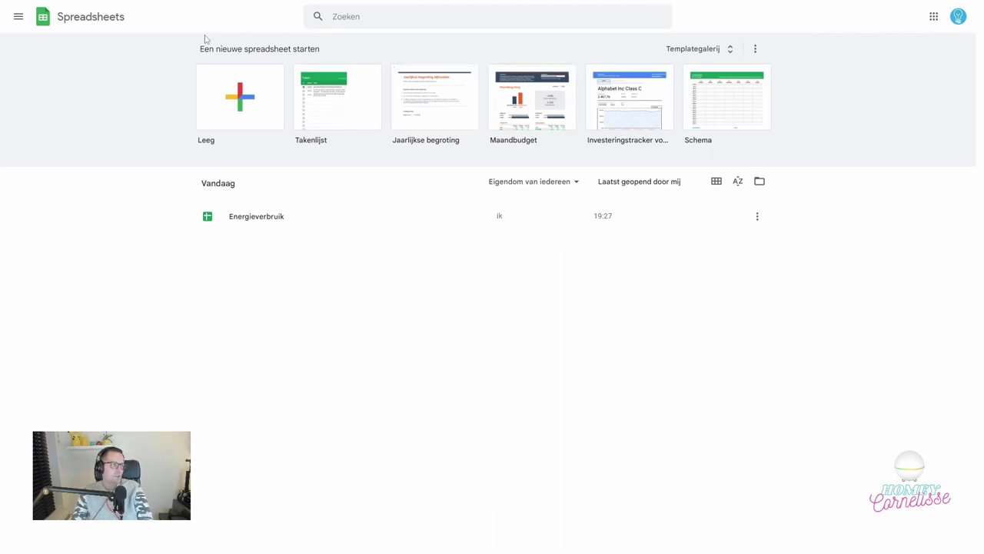
left_click(229, 104)
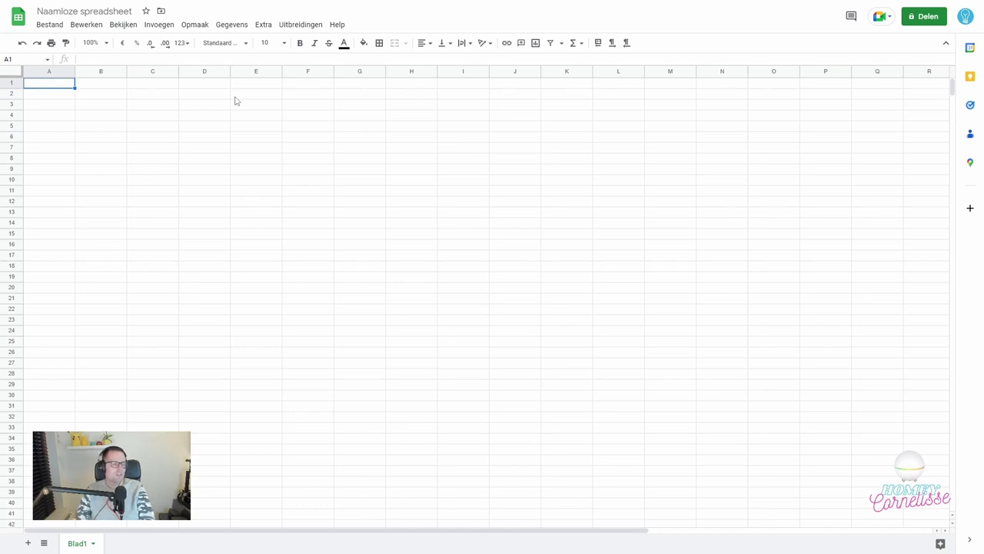
Step: Rename the untitled spreadsheet as "Demo sheet"
left_click(100, 13)
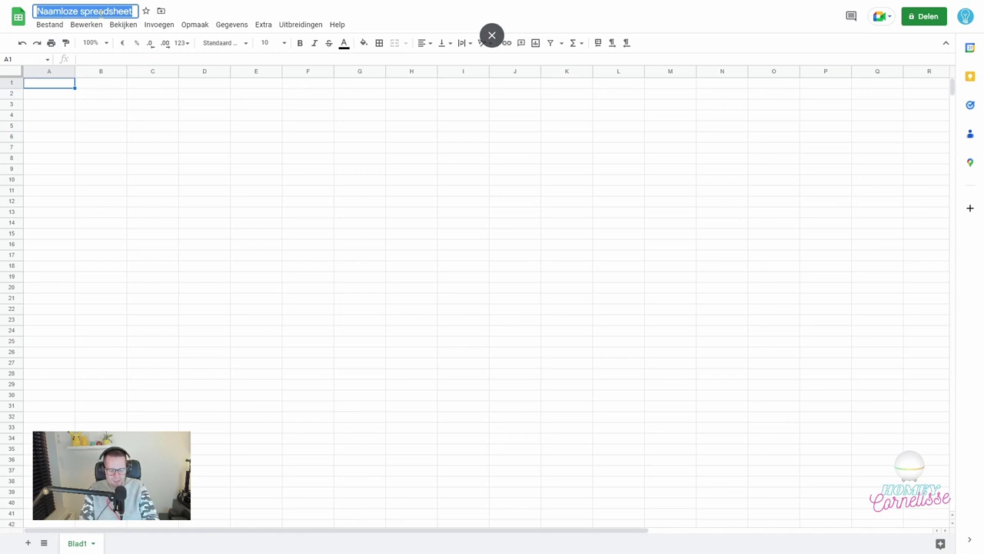
type("Demo sheet")
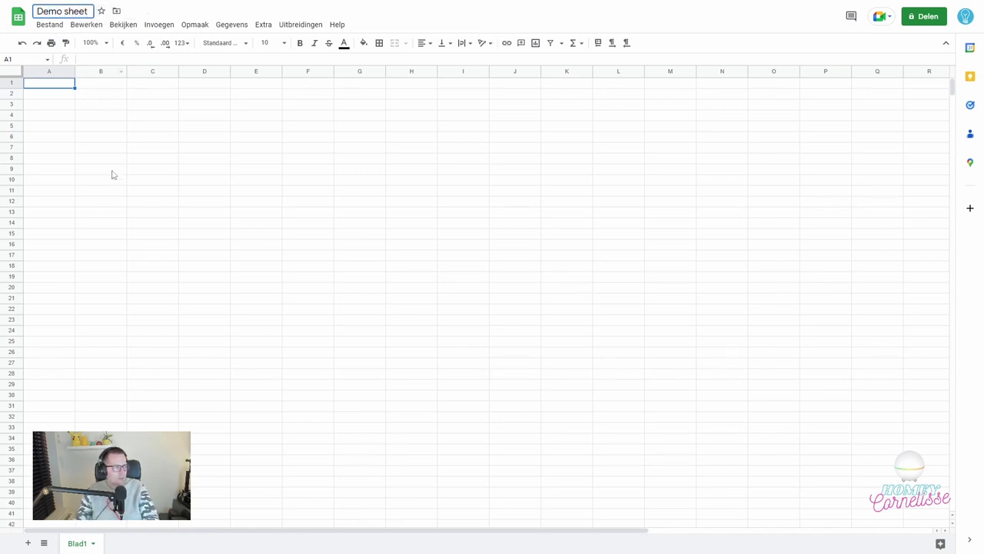
left_click(112, 171)
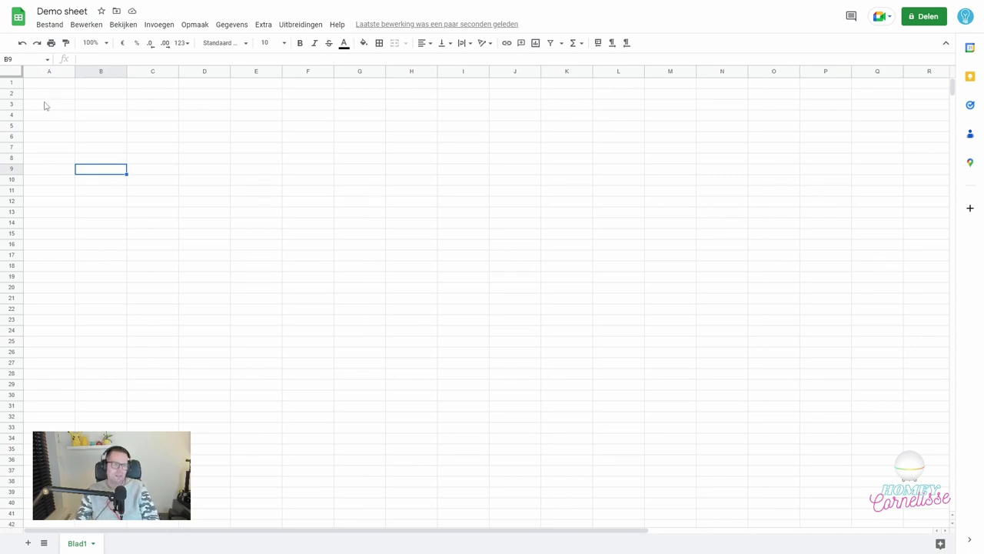
Step: Freeze the sheet up to row 1 so it serves as a fixed header row
left_click(7, 83)
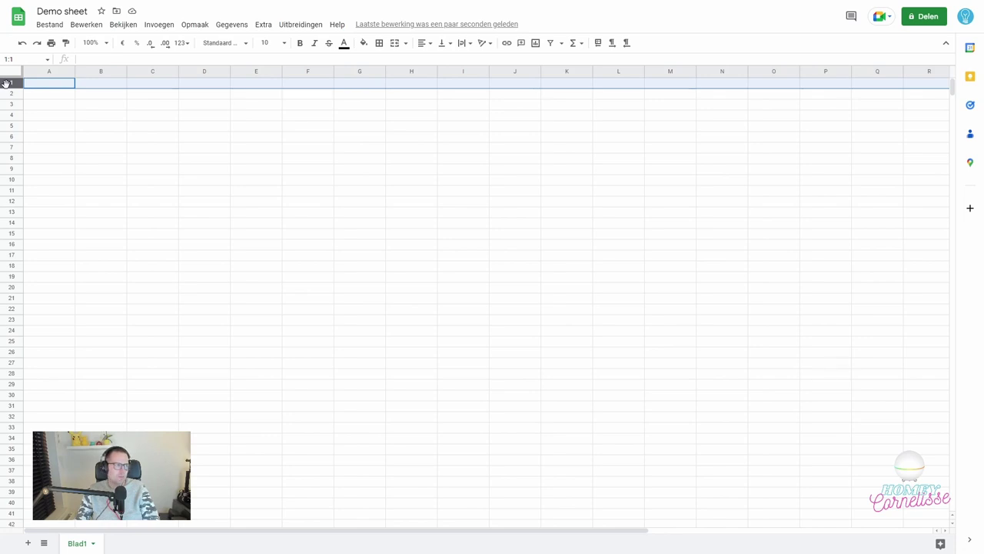
right_click(11, 83)
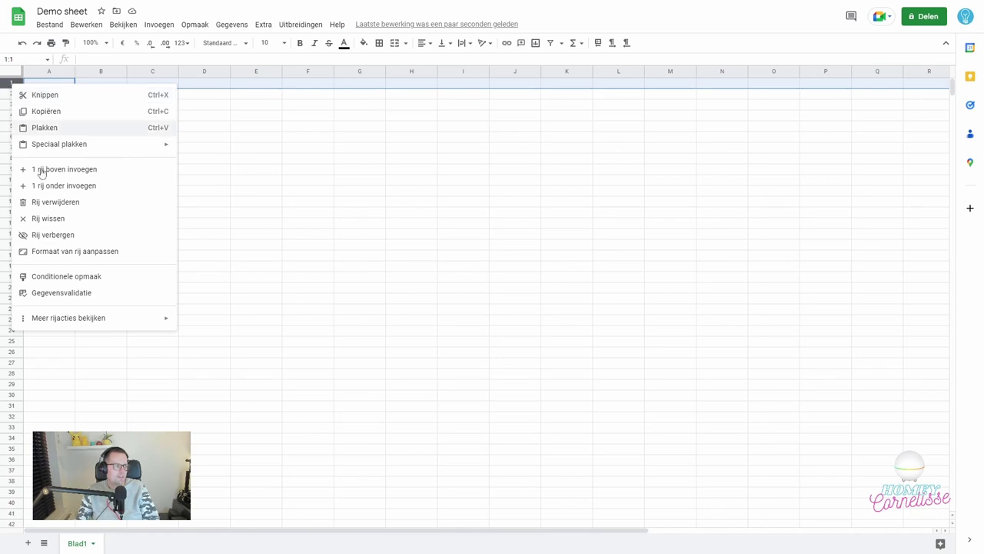
mouse_move(112, 324)
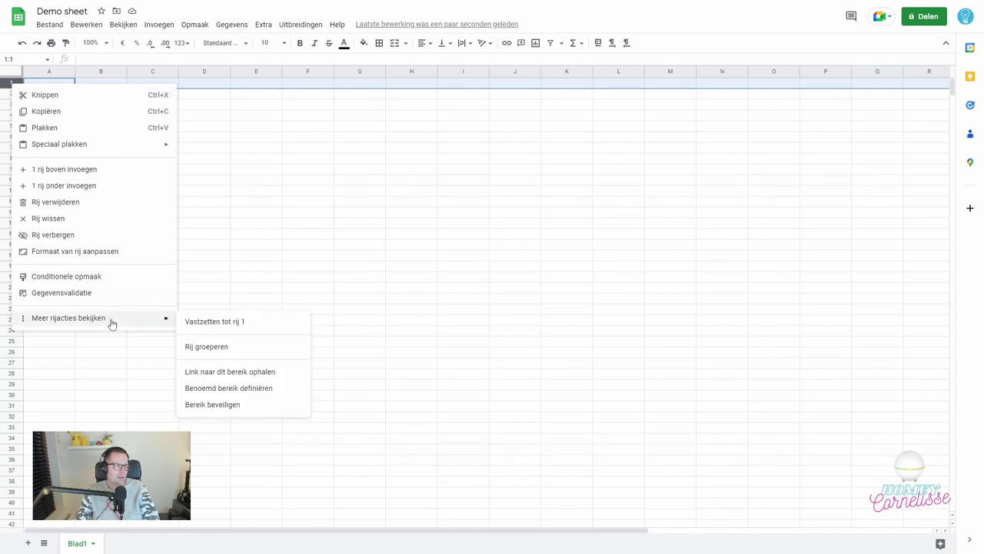
left_click(191, 323)
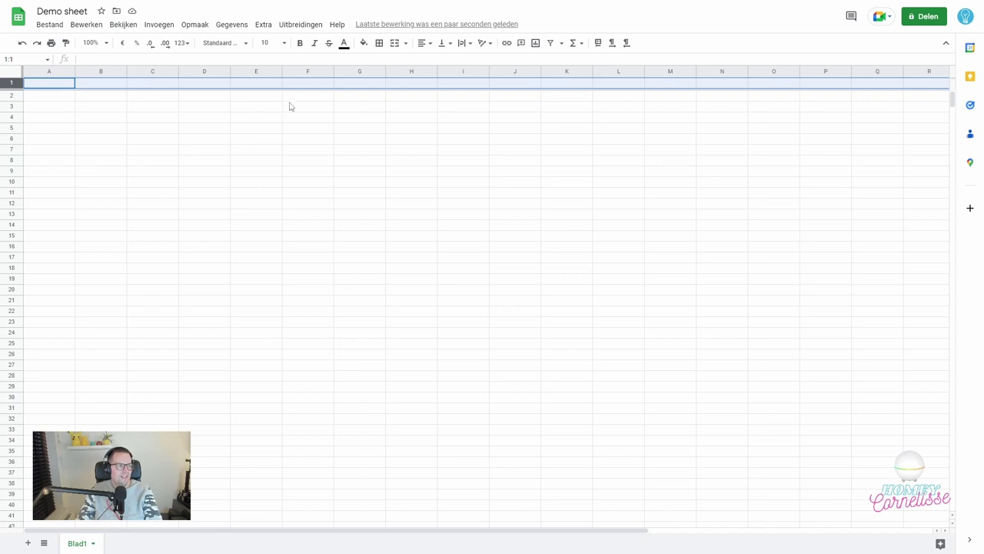
Step: Format the whole of row 1 as bold and centre its text horizontally
left_click(300, 46)
left_click(423, 44)
left_click(435, 61)
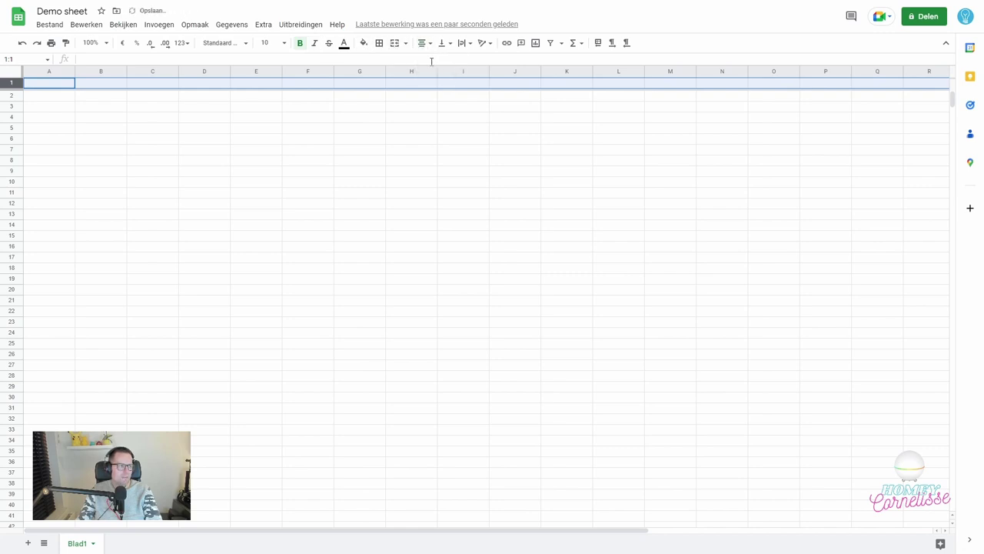
left_click(91, 152)
Step: Enter the header "Datum en tijd" in cell A1
left_click(49, 88)
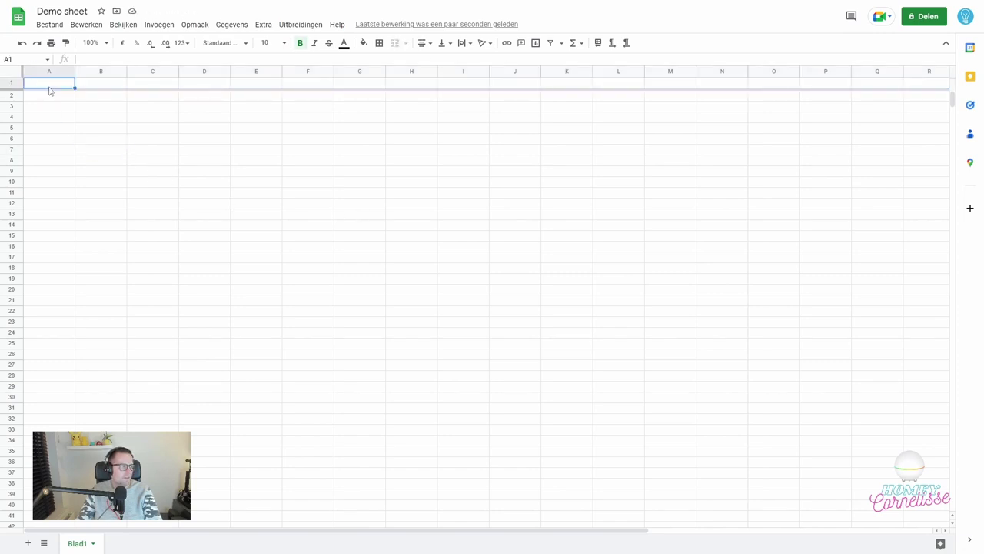
type("Datum")
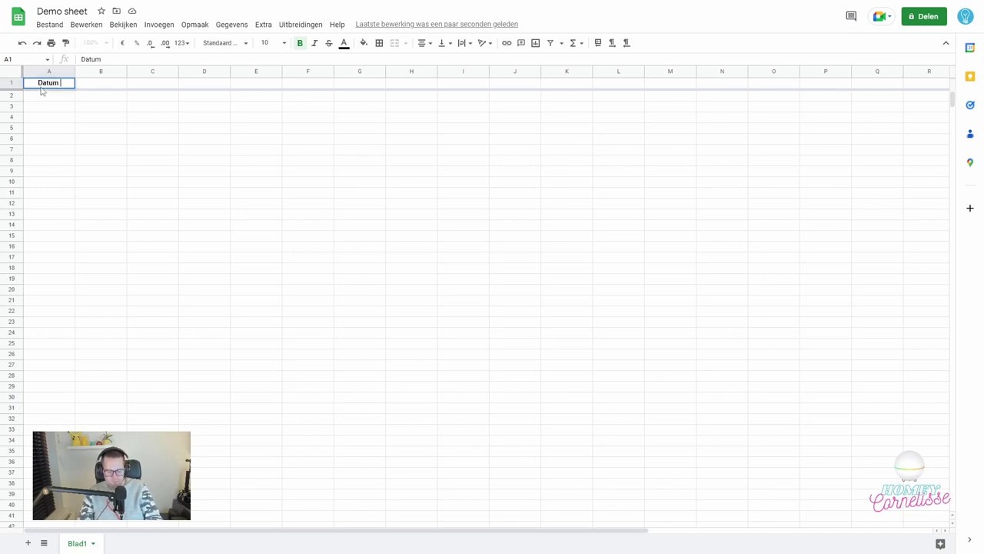
type(" en tijd")
left_click(81, 122)
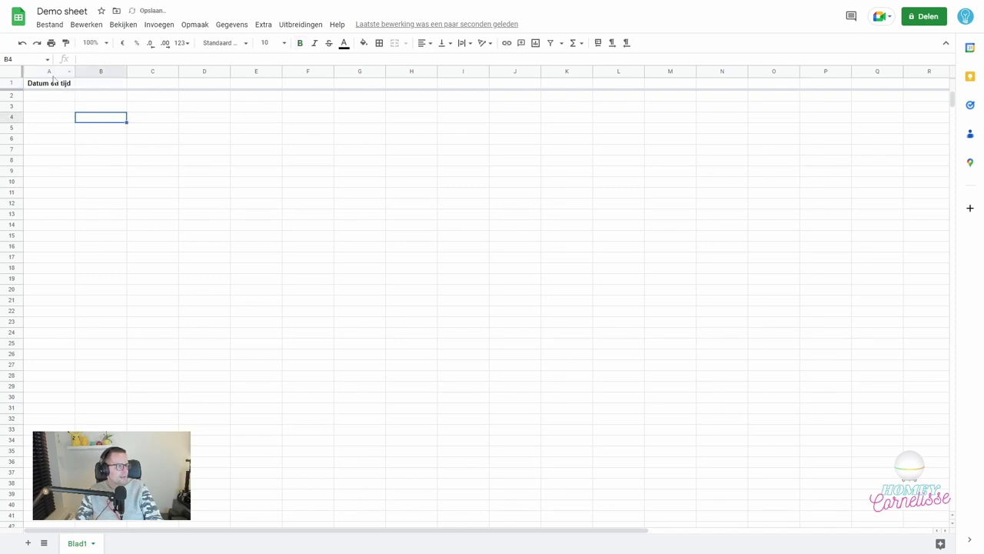
Step: Centre the contents of columns A, B, C and D horizontally, one column at a time
left_click(49, 70)
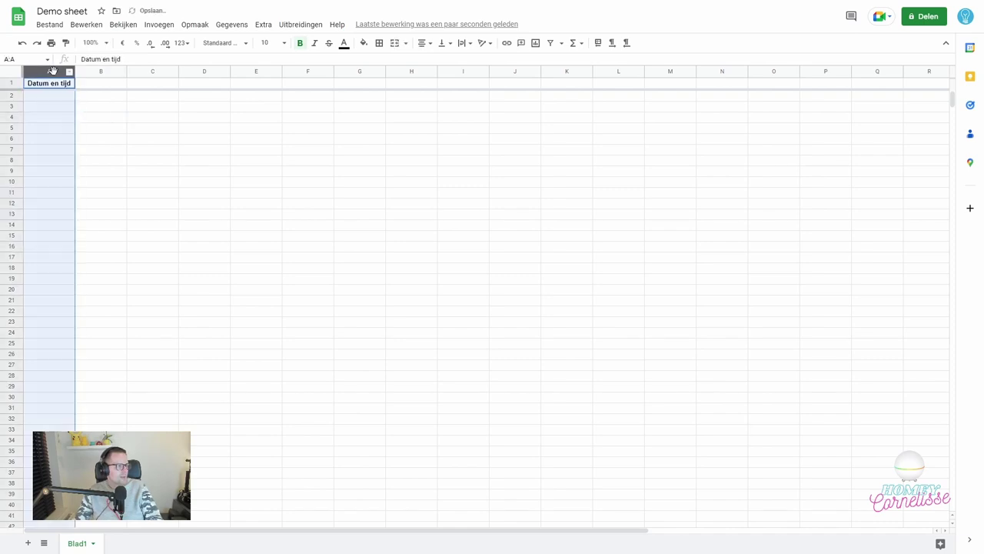
left_click(427, 45)
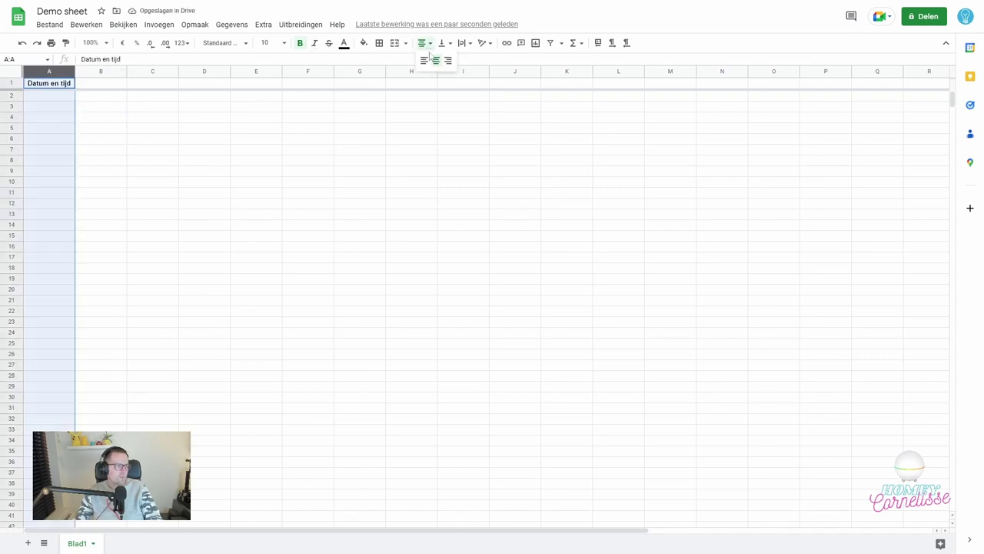
left_click(433, 61)
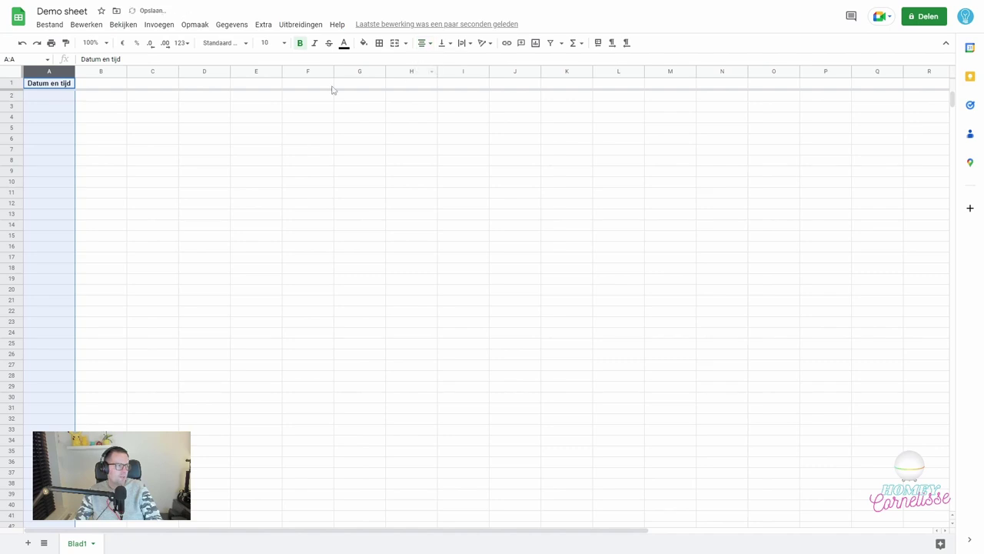
left_click(112, 72)
left_click(427, 46)
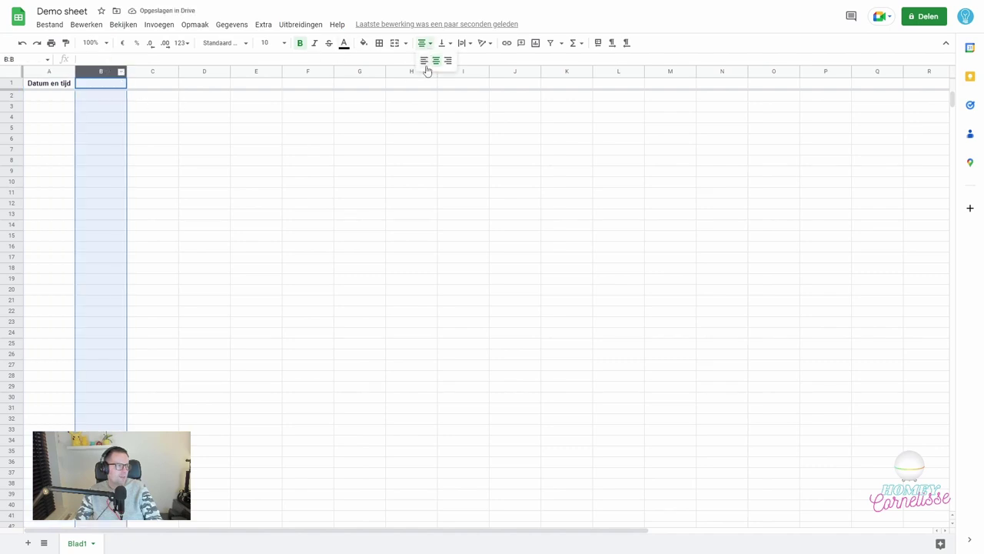
left_click(436, 62)
left_click(151, 71)
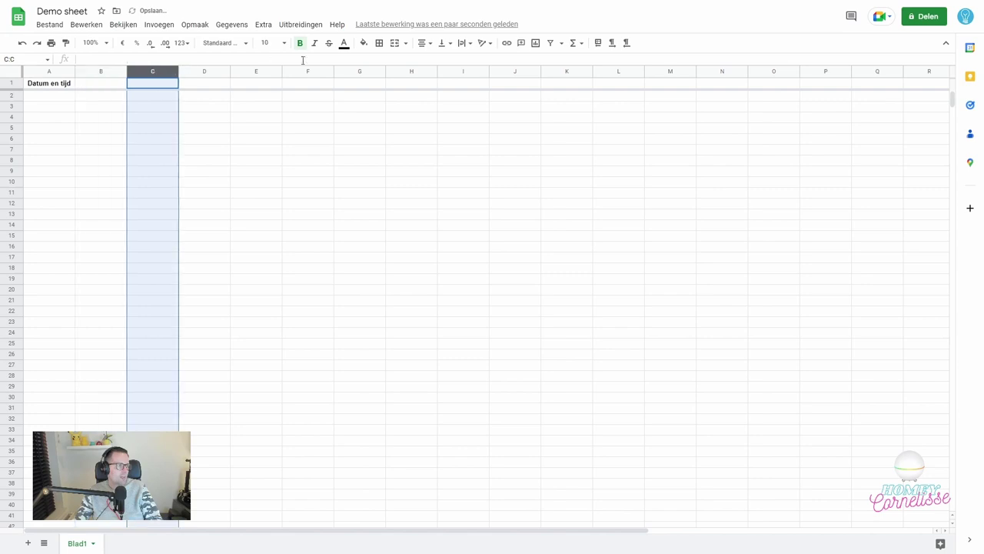
left_click(422, 44)
left_click(435, 60)
left_click(205, 73)
left_click(426, 44)
left_click(435, 62)
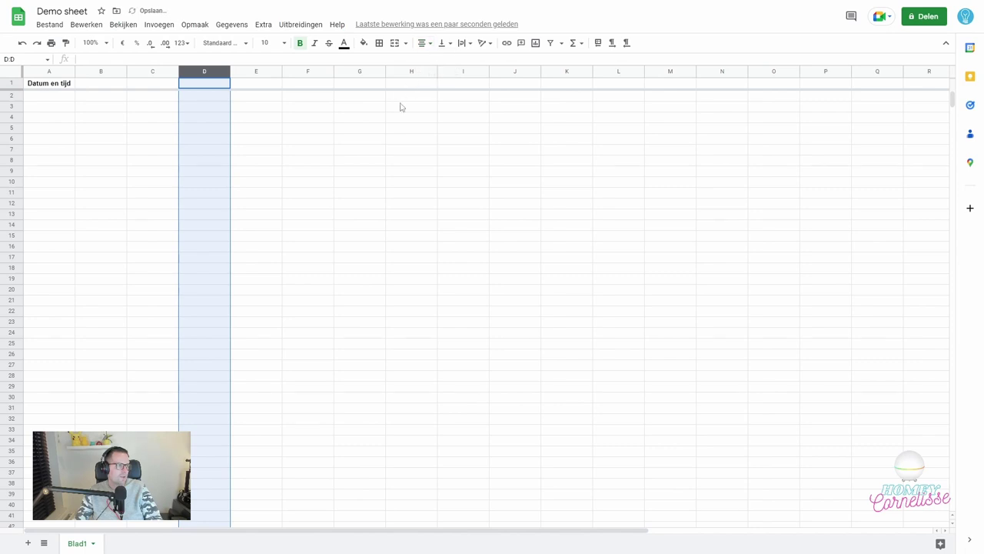
left_click(302, 167)
Step: Enter the headers "Elektra meter", "Dal" and "Piek" in cells B1, C1 and D1
left_click(109, 84)
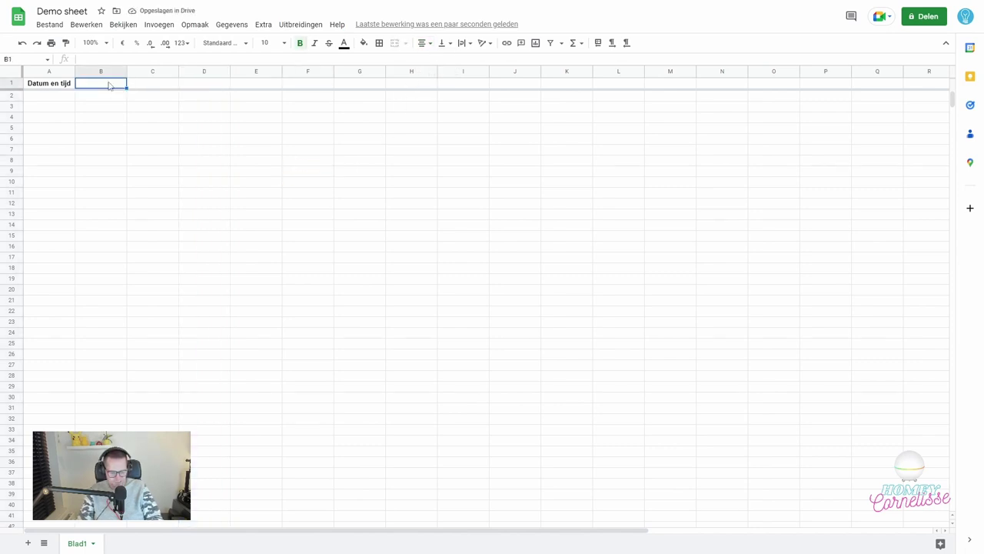
type("Elektra meter")
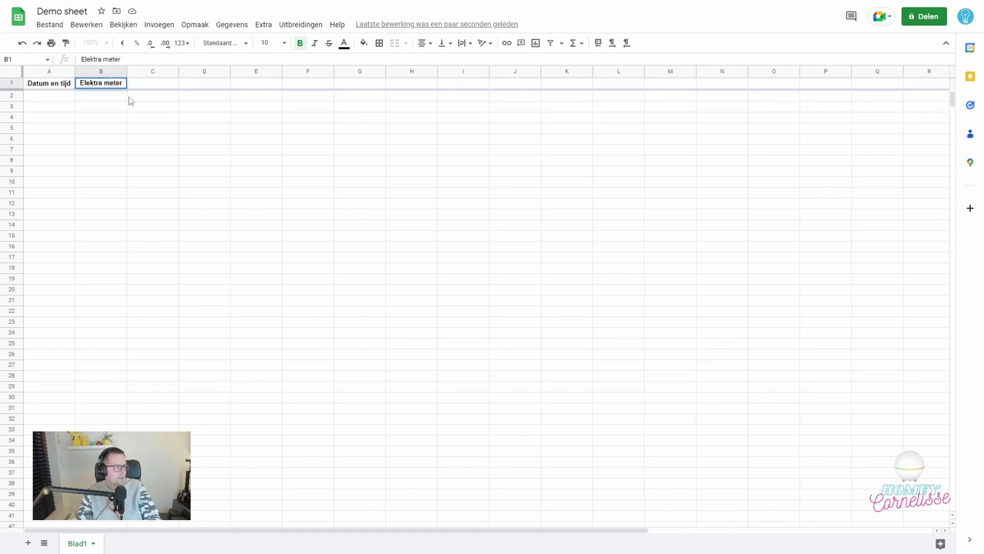
left_click(132, 87)
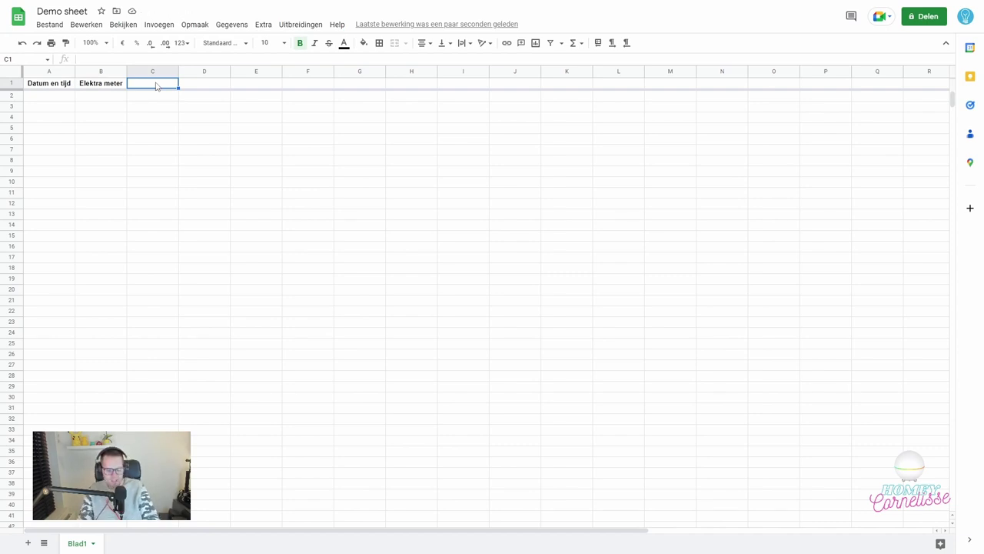
type("Dal")
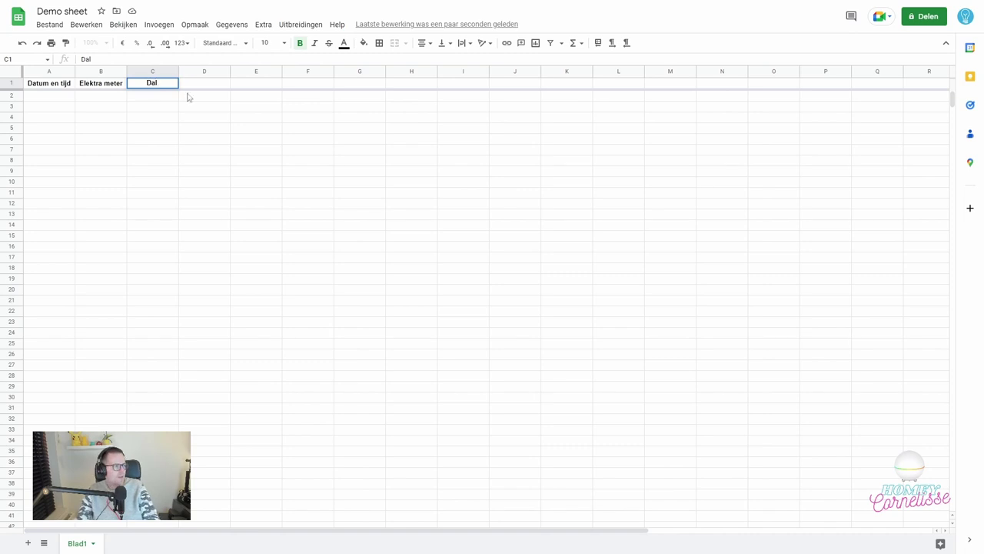
key("Tab")
type("Piek")
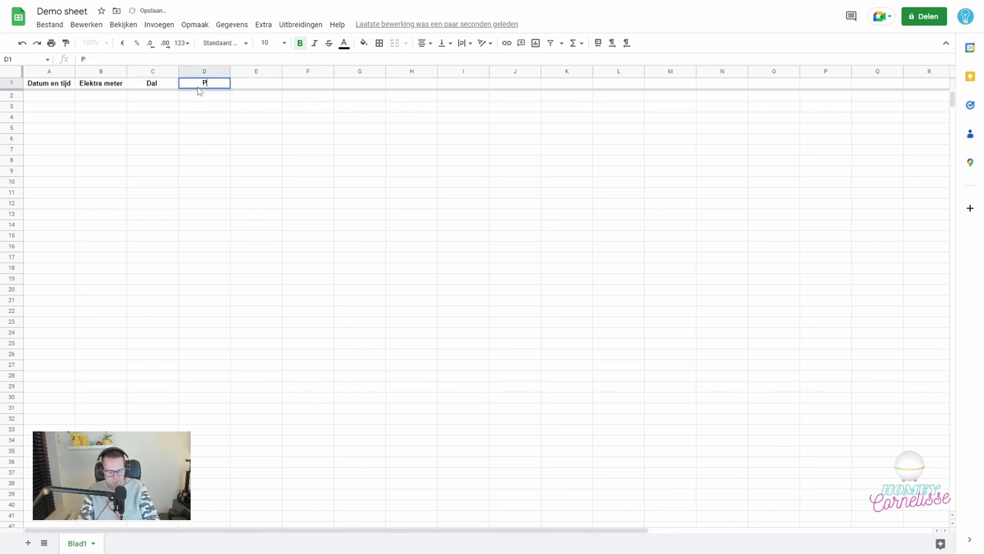
left_click(336, 152)
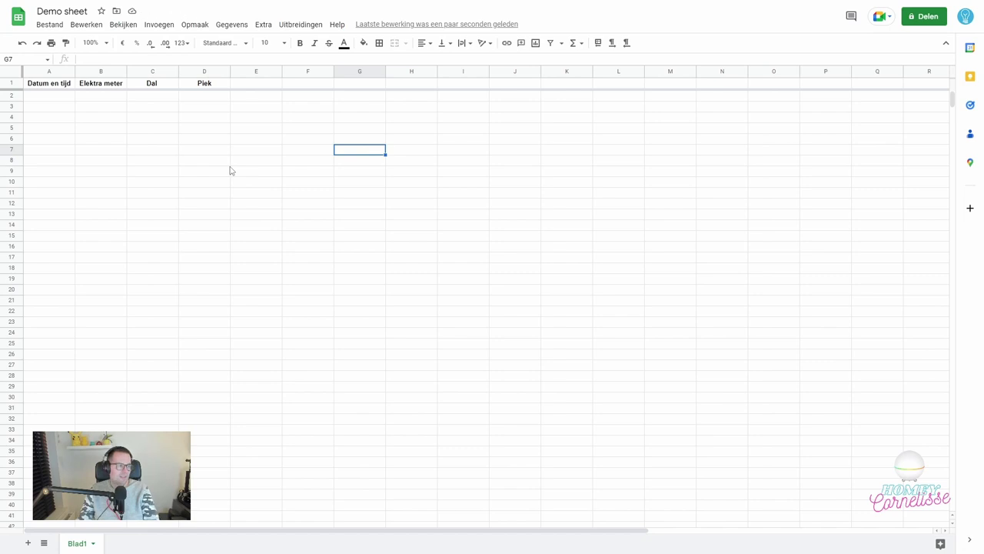
Step: Scroll the test values in column A up and down to check the frozen header row
left_click(161, 139)
scroll(82, 118, "down", 1)
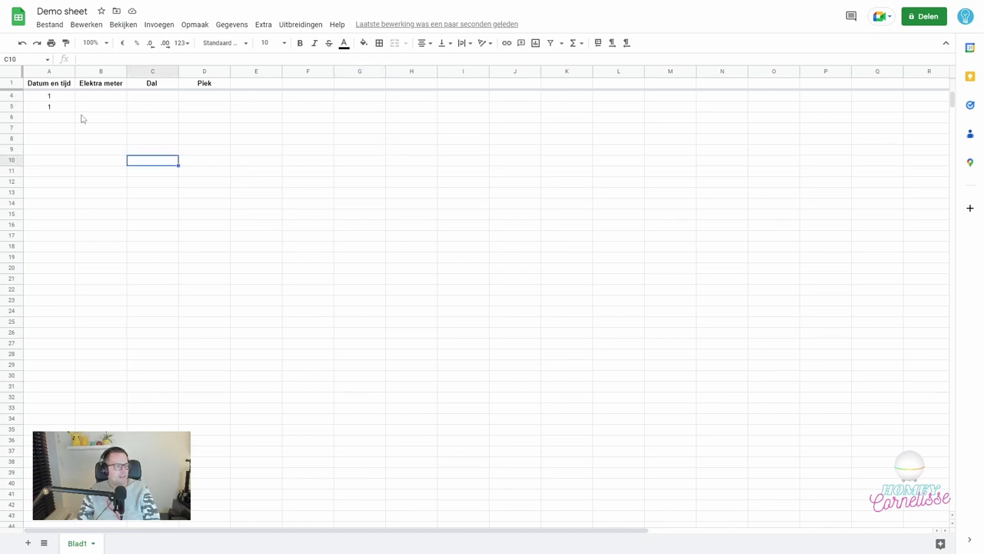
scroll(82, 117, "up", 2)
scroll(83, 118, "down", 2)
scroll(82, 117, "up", 2)
scroll(83, 117, "down", 1)
scroll(82, 118, "up", 1)
Step: Clear the test values from cells A2 to A5
left_click(58, 127)
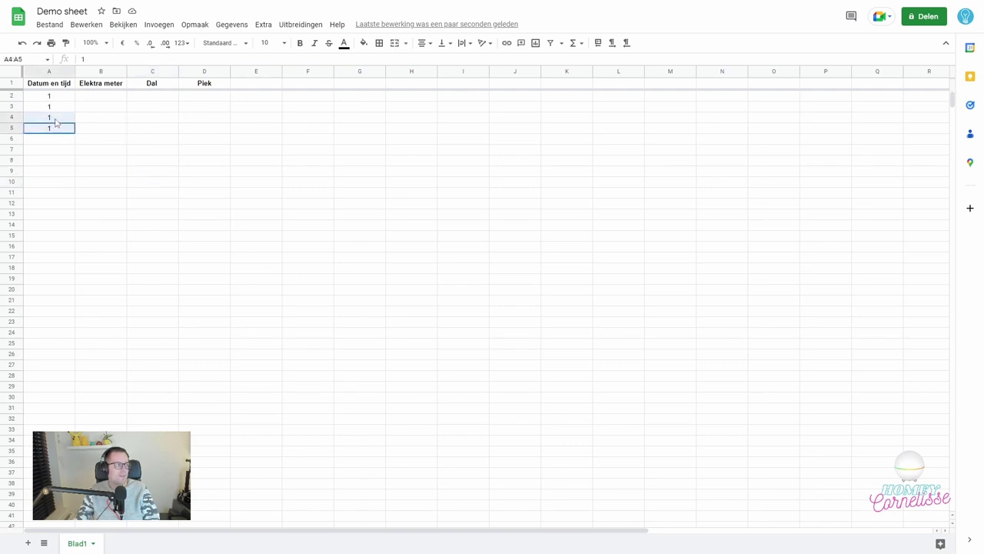
left_click_drag(57, 127, 49, 97)
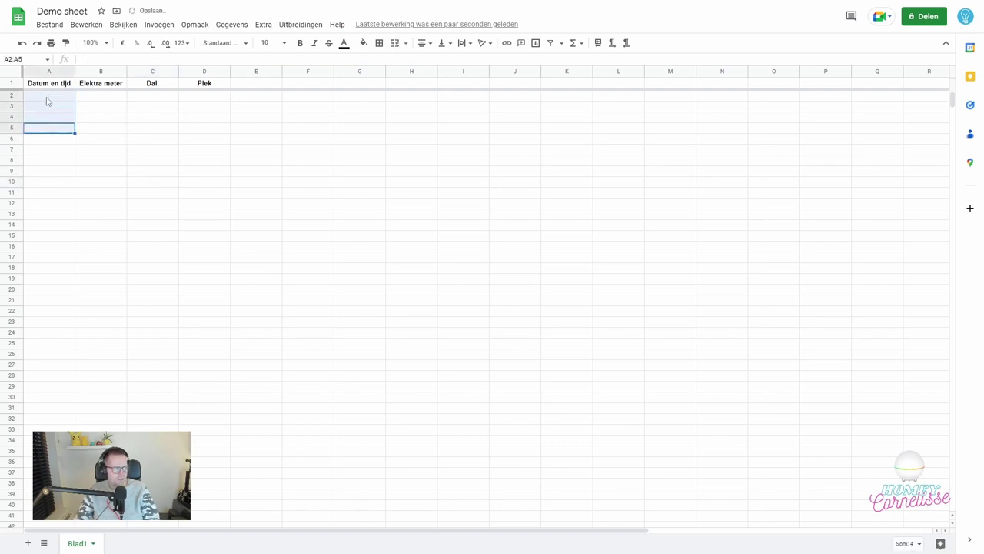
key("Delete")
left_click(107, 163)
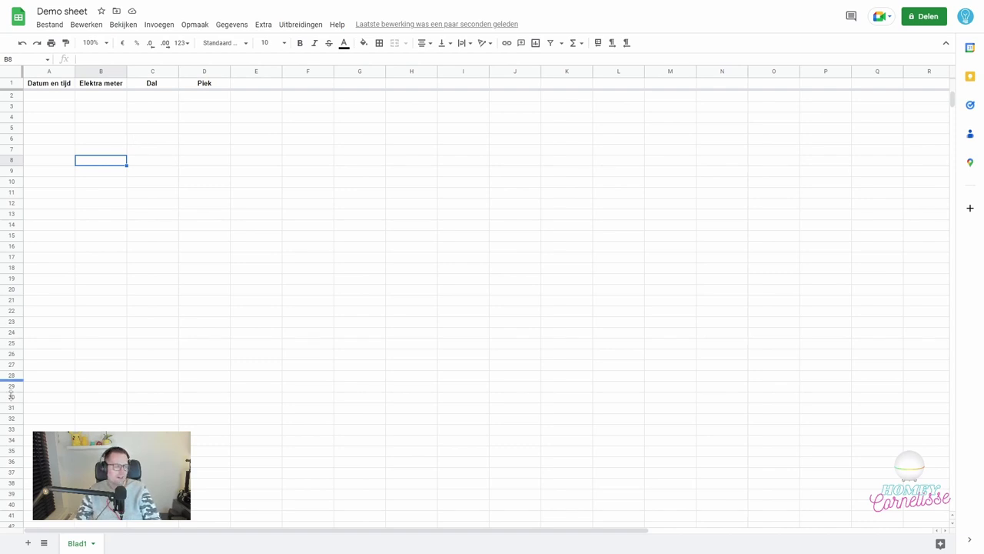
Step: Add two new blank sheets to the spreadsheet
left_click(28, 542)
left_click(28, 544)
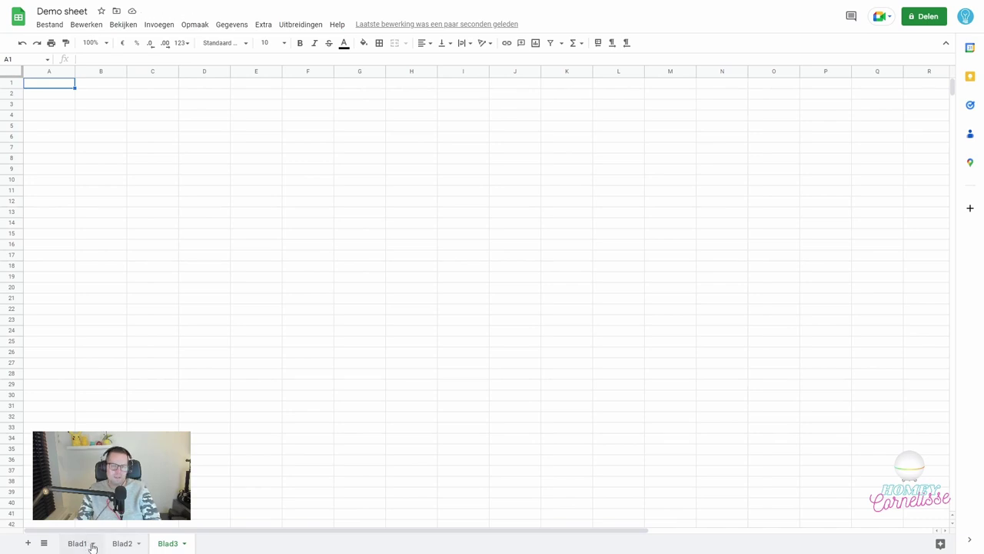
Step: Rename the first sheet, Blad1, as Elektra
left_click(92, 545)
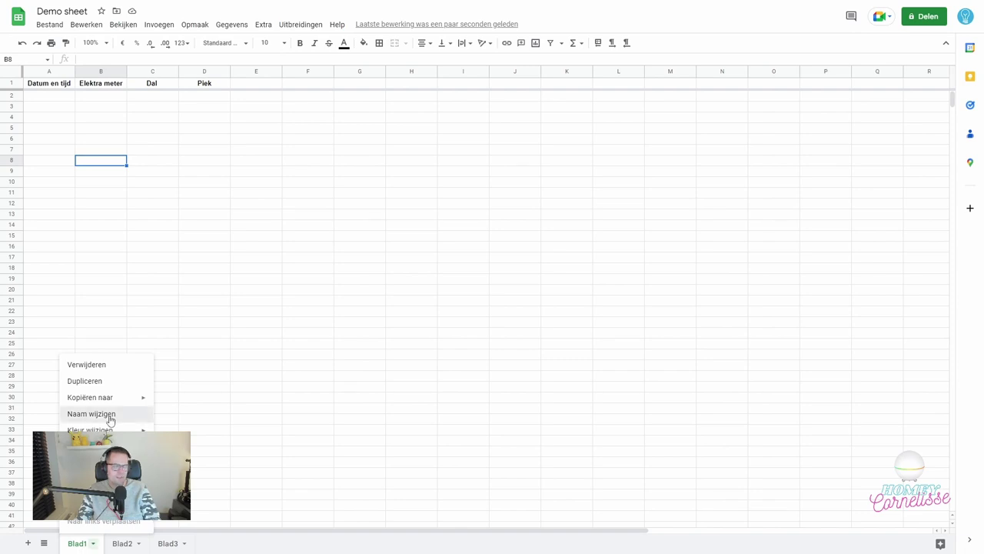
left_click(110, 419)
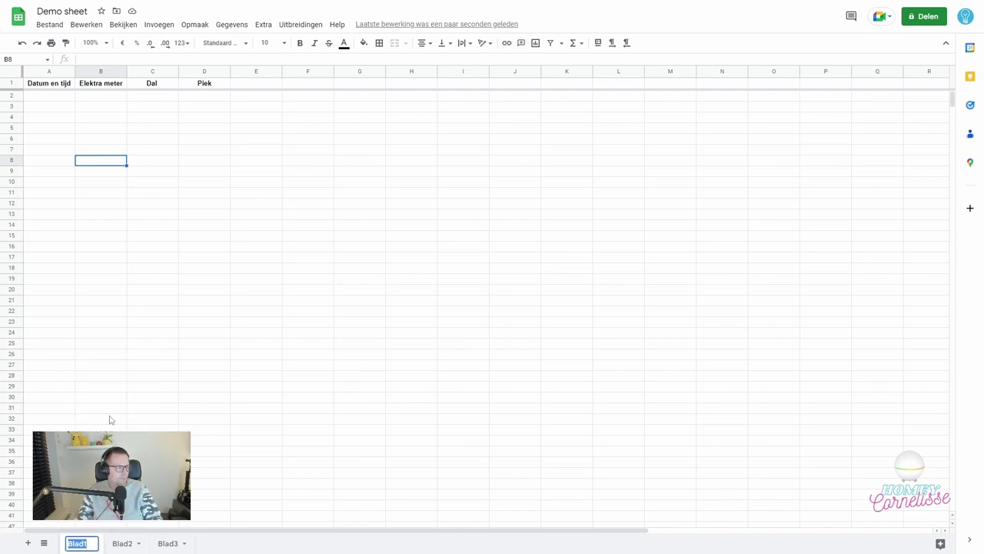
type("E")
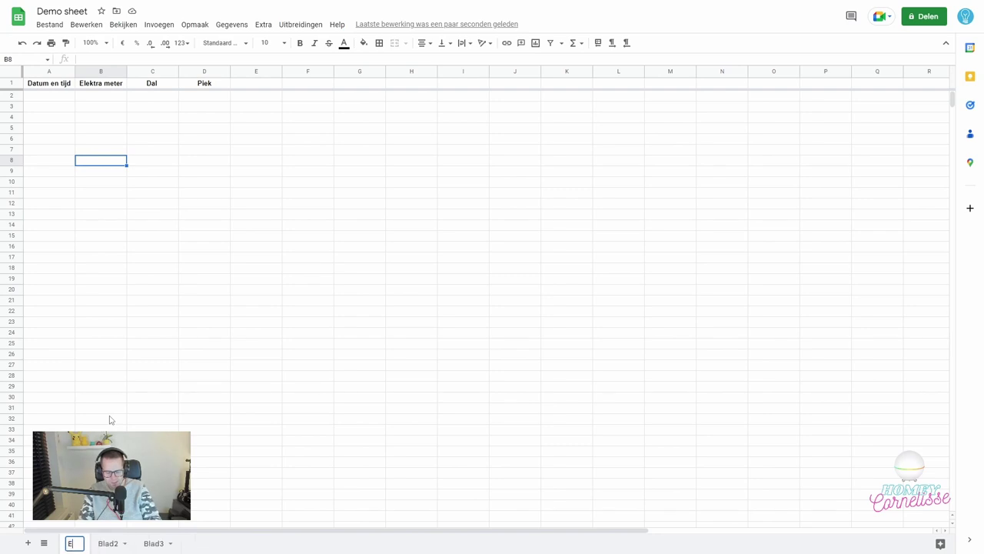
type("lektra")
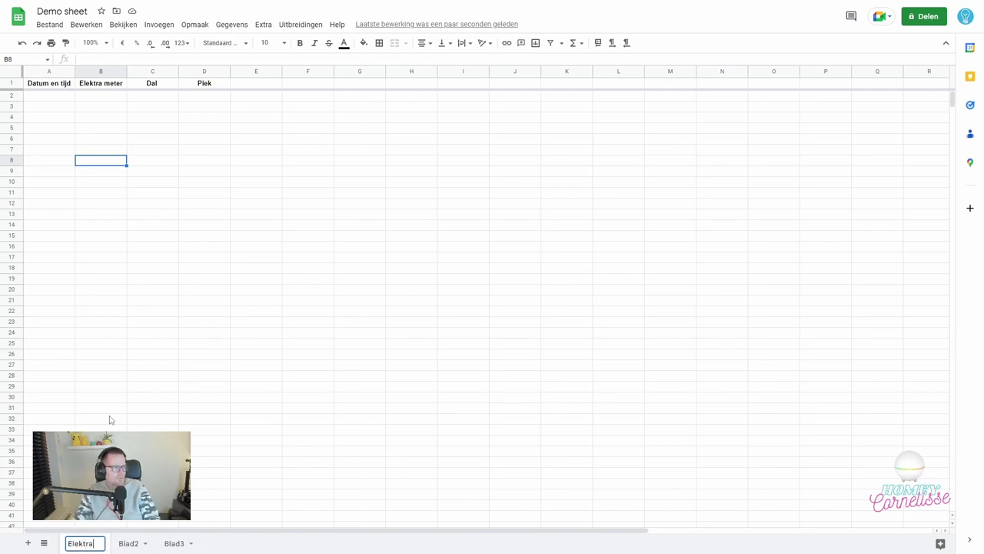
left_click(110, 419)
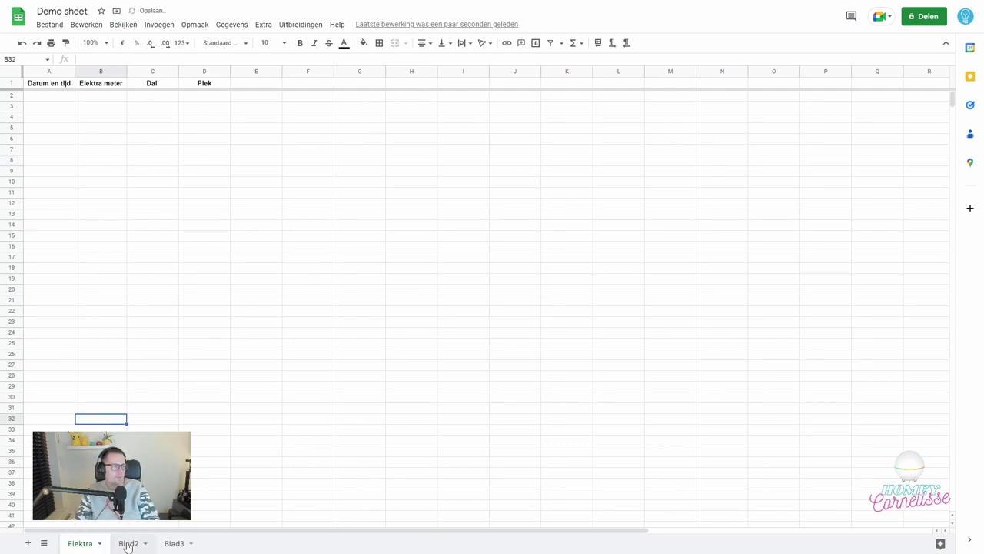
Step: Rename the sheet Blad2 as Gas and the sheet Blad3 as Water
right_click(128, 544)
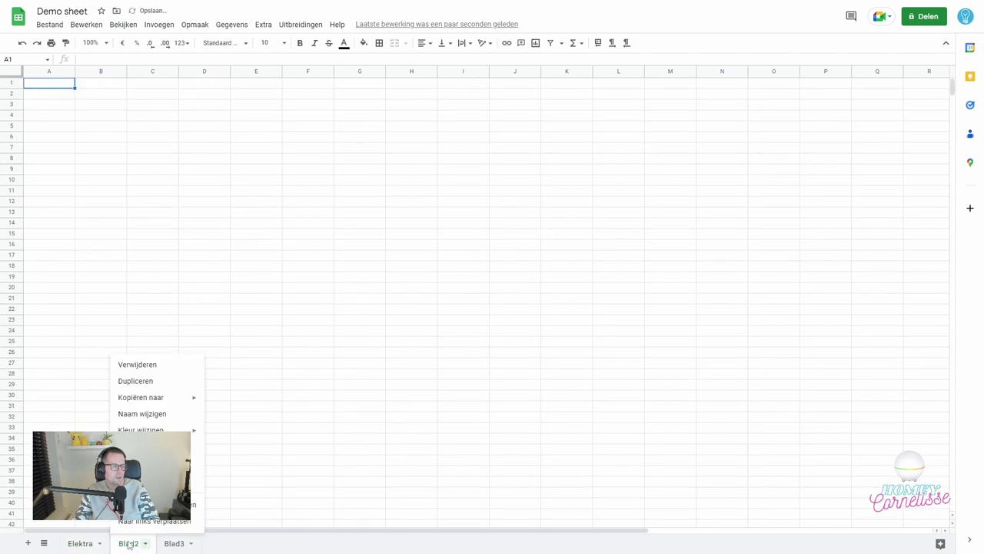
left_click(142, 414)
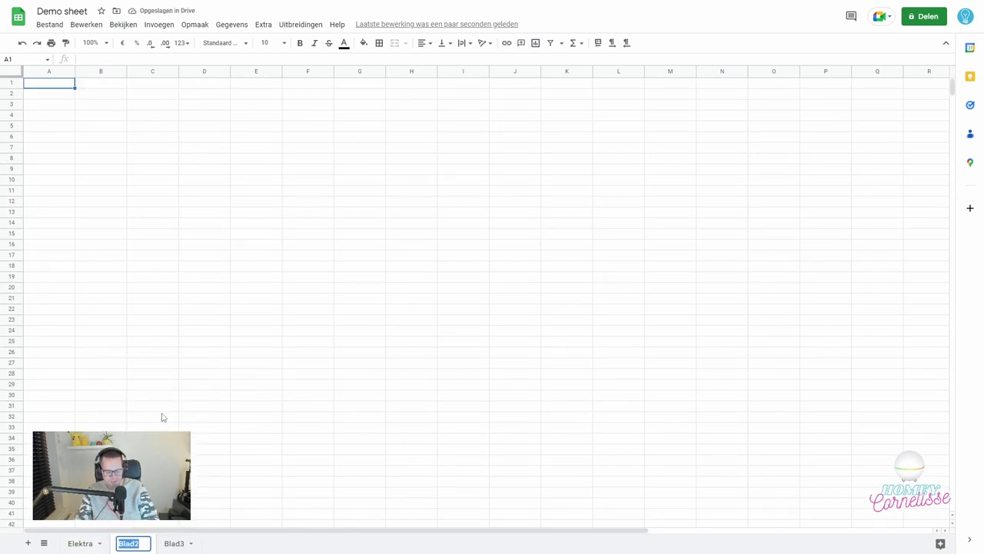
type("Gas")
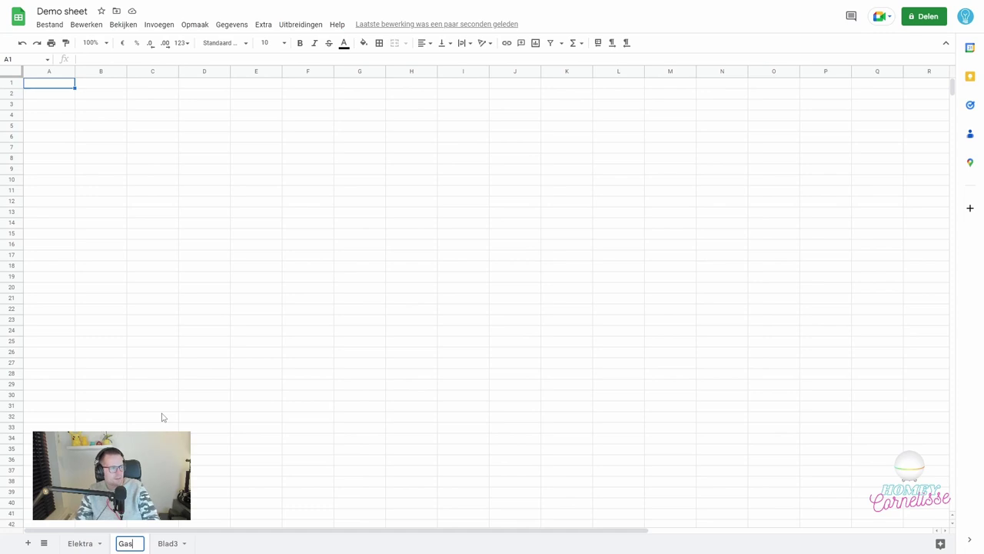
left_click(177, 543)
right_click(176, 543)
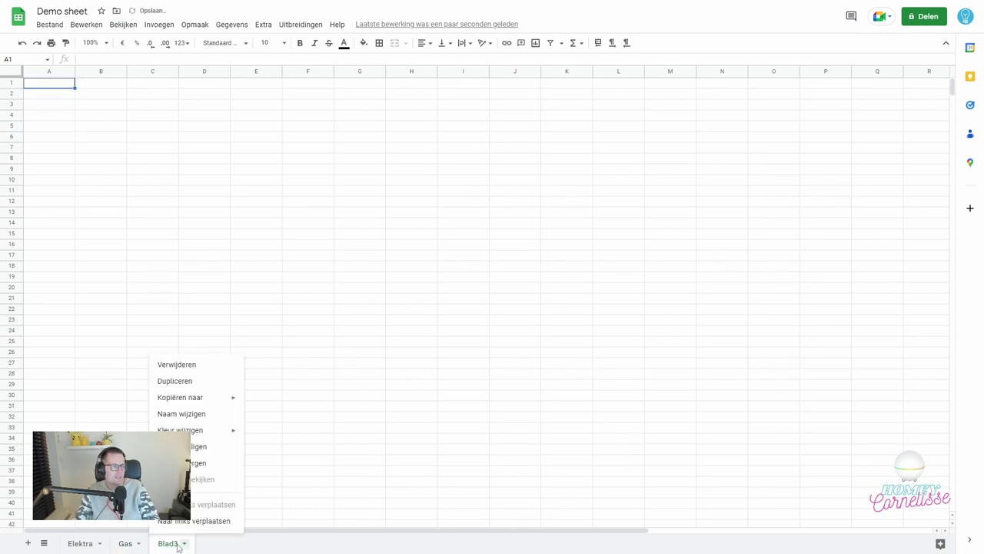
left_click(182, 414)
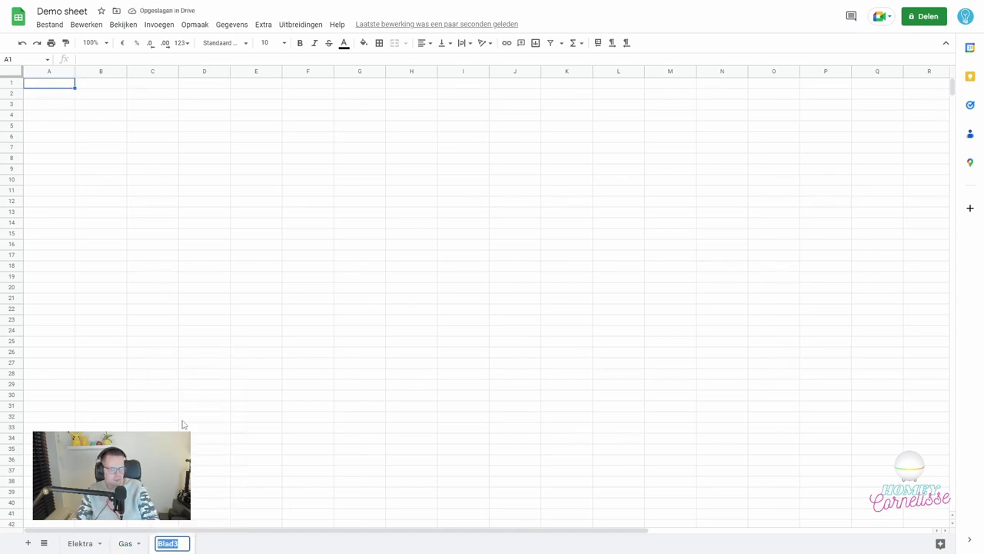
type("Water")
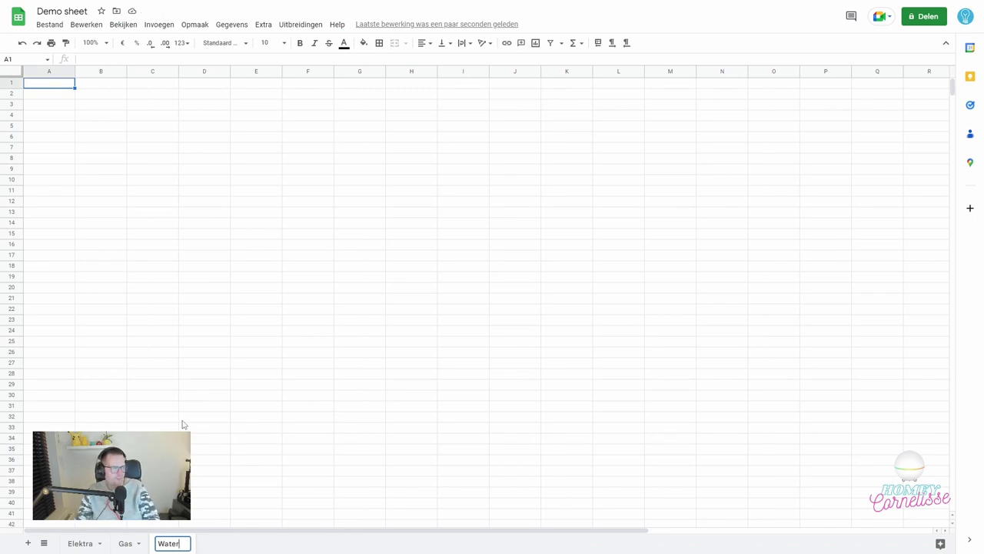
left_click(183, 419)
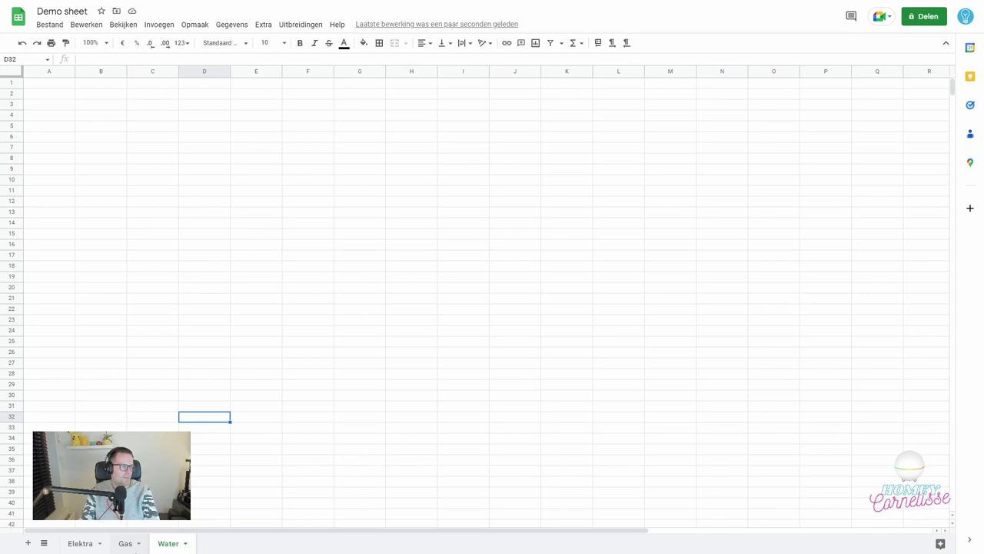
Step: Freeze the Gas sheet up to row 1
left_click(126, 542)
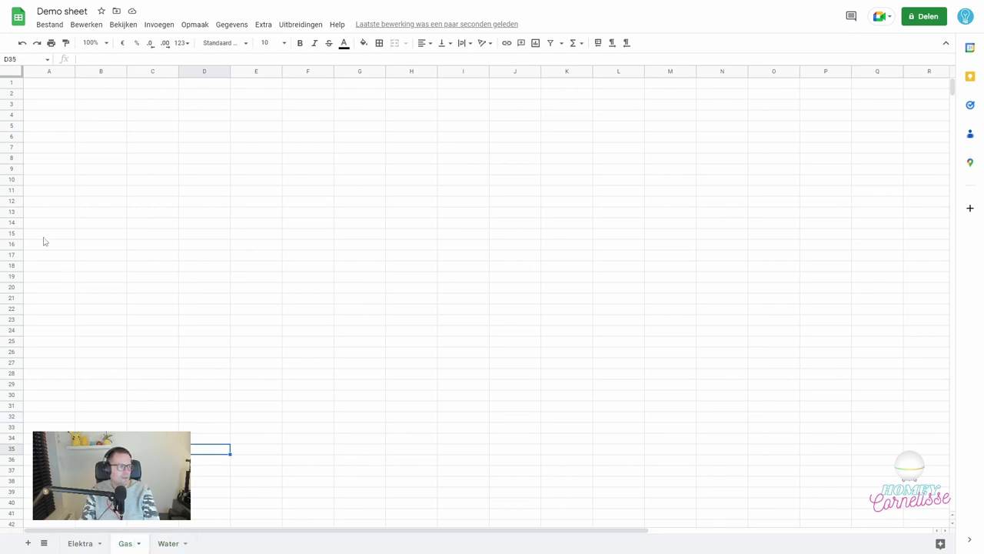
left_click(14, 83)
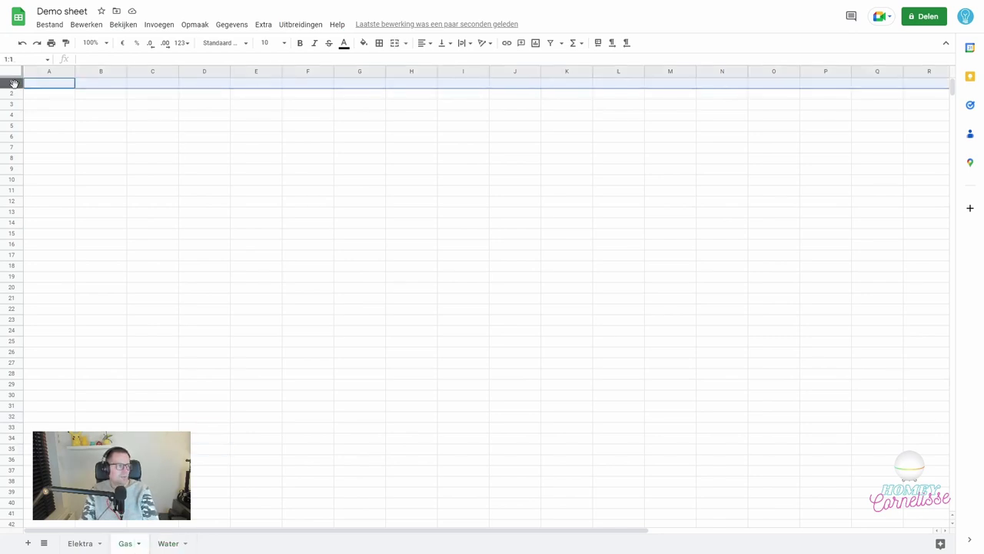
right_click(14, 83)
mouse_move(90, 319)
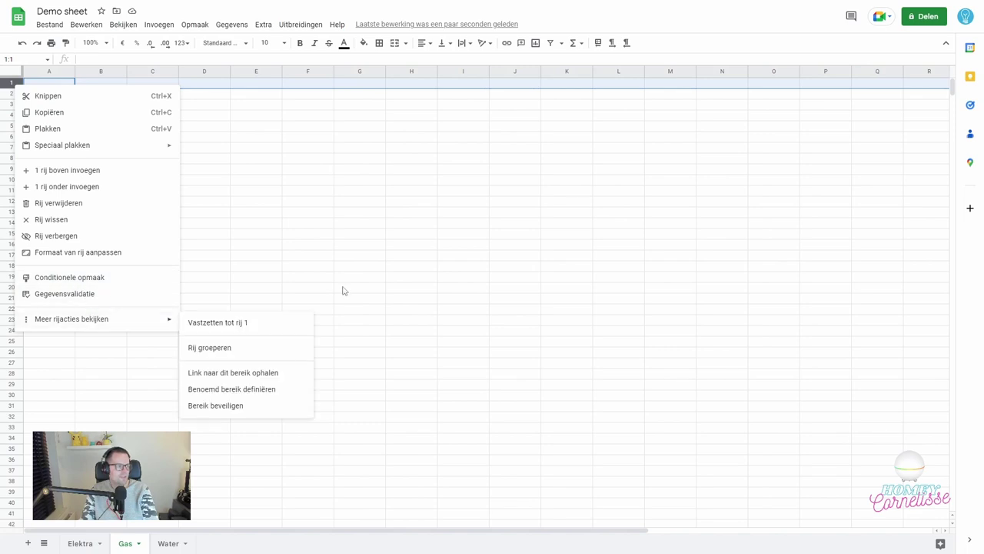
mouse_move(161, 318)
left_click(208, 325)
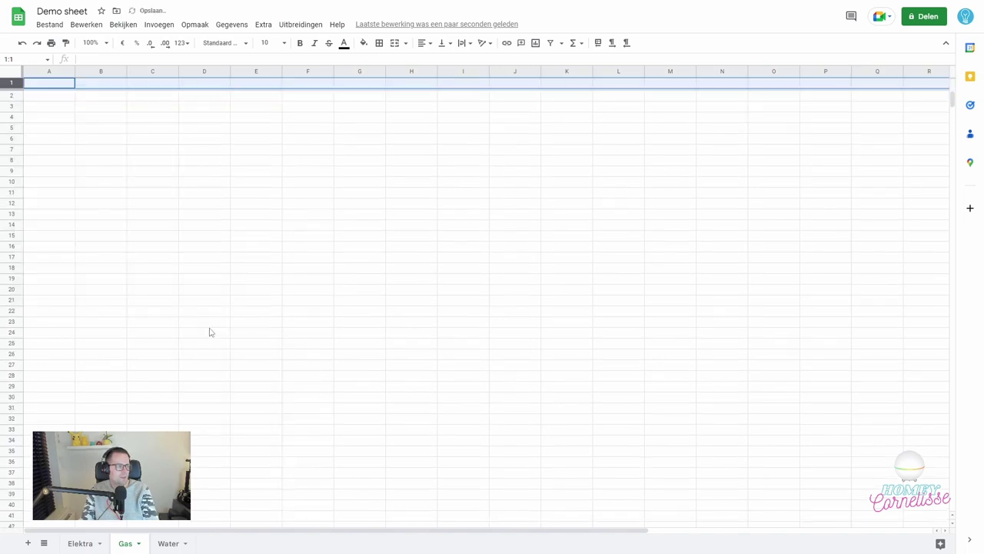
Step: Format row 1 of the Gas sheet as bold and horizontally centred
left_click(304, 48)
left_click(424, 43)
left_click(436, 60)
left_click(47, 118)
Step: Enter the headers "Datum en tijd" in cell A1 and "Gasmeter" in cell B1 of the Gas sheet
left_click(44, 87)
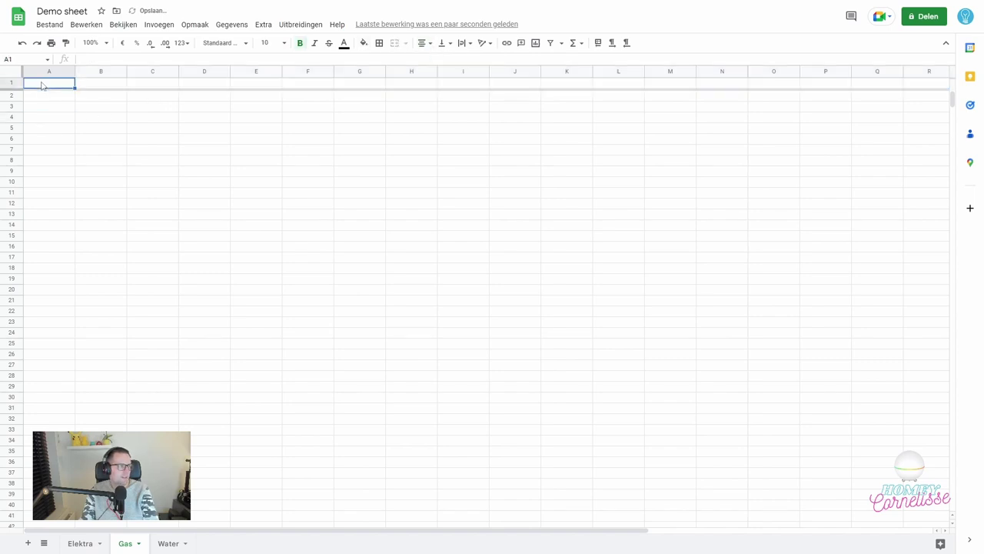
type("Datum en tijd")
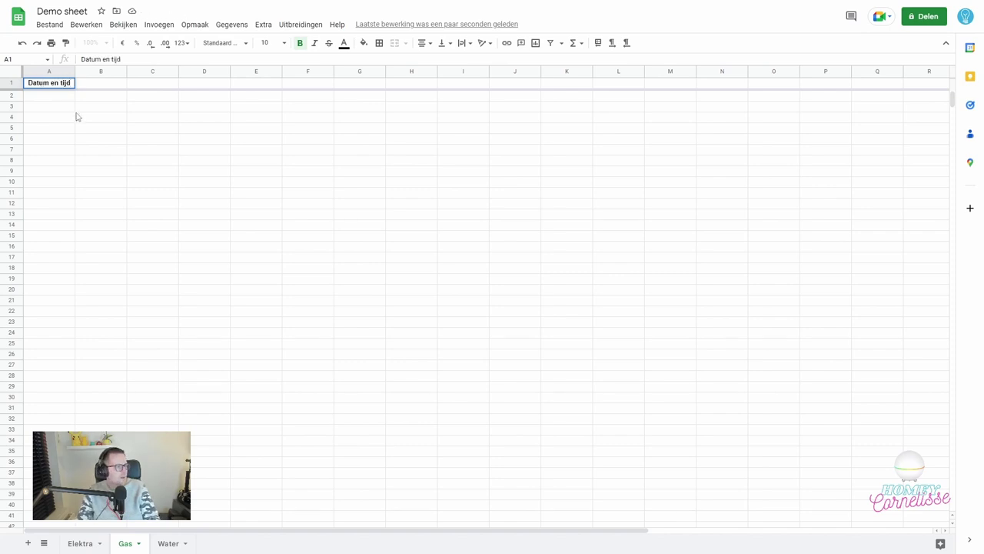
left_click(89, 106)
key("Up")
key("Up")
type("Gasmeter")
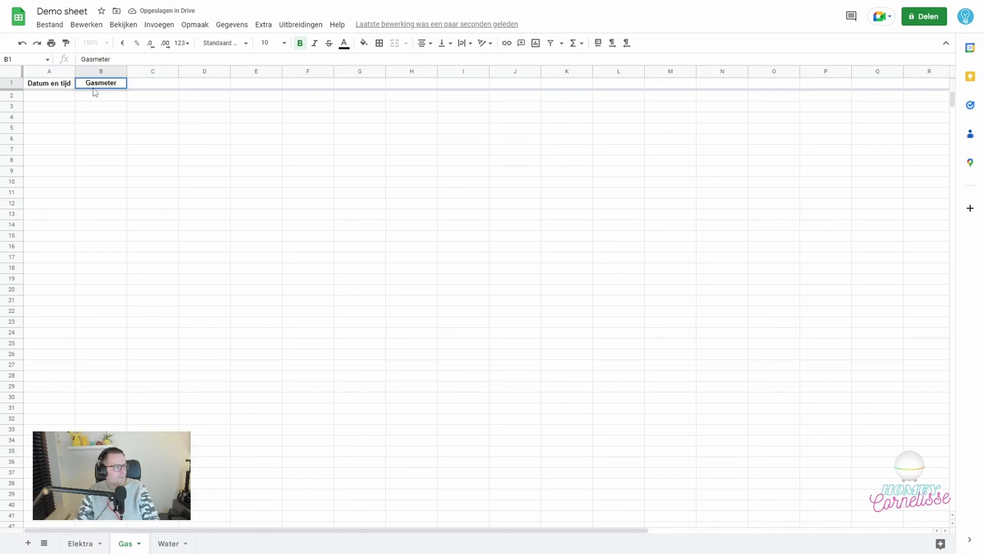
left_click(120, 118)
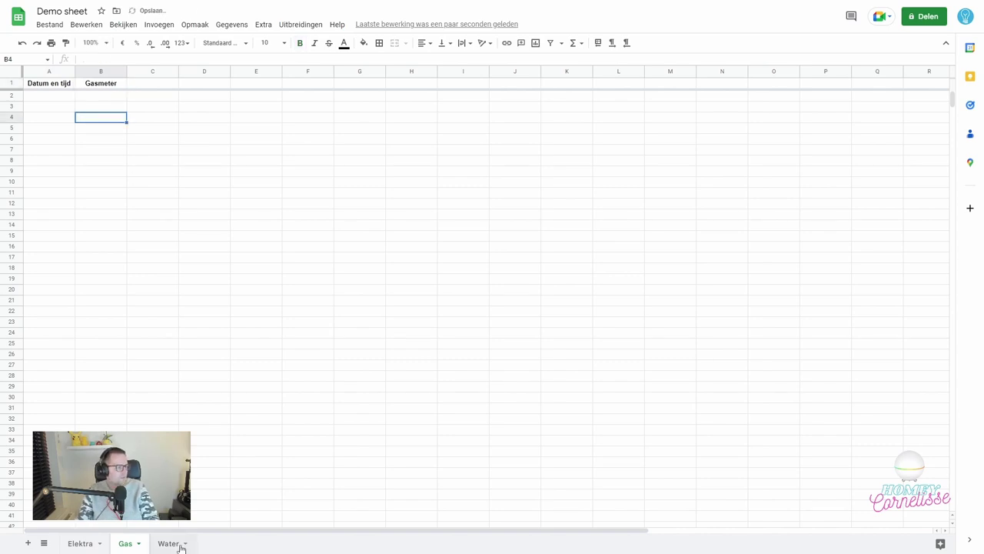
Step: Freeze the Water sheet up to row 1 and format that row as bold and horizontally centred
left_click(180, 545)
left_click(9, 82)
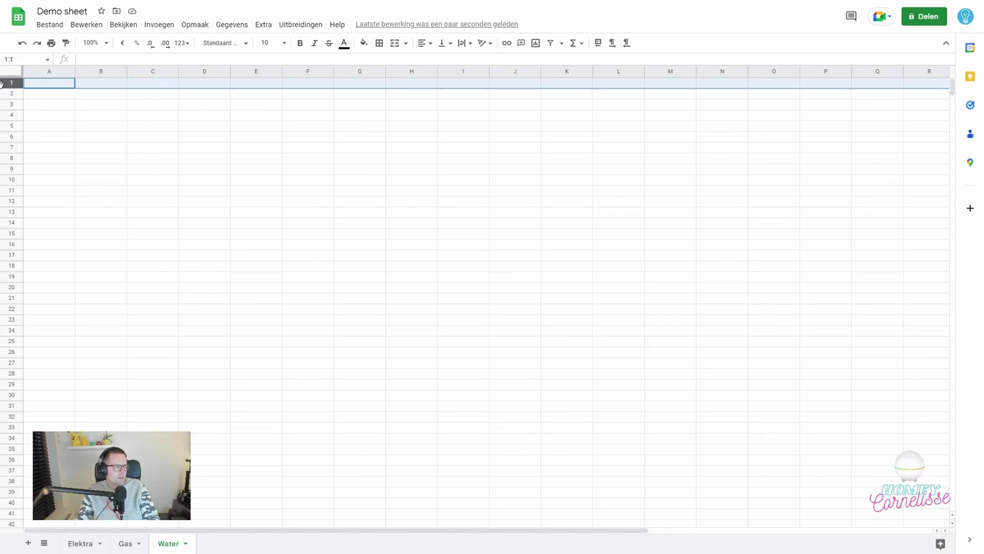
right_click(4, 85)
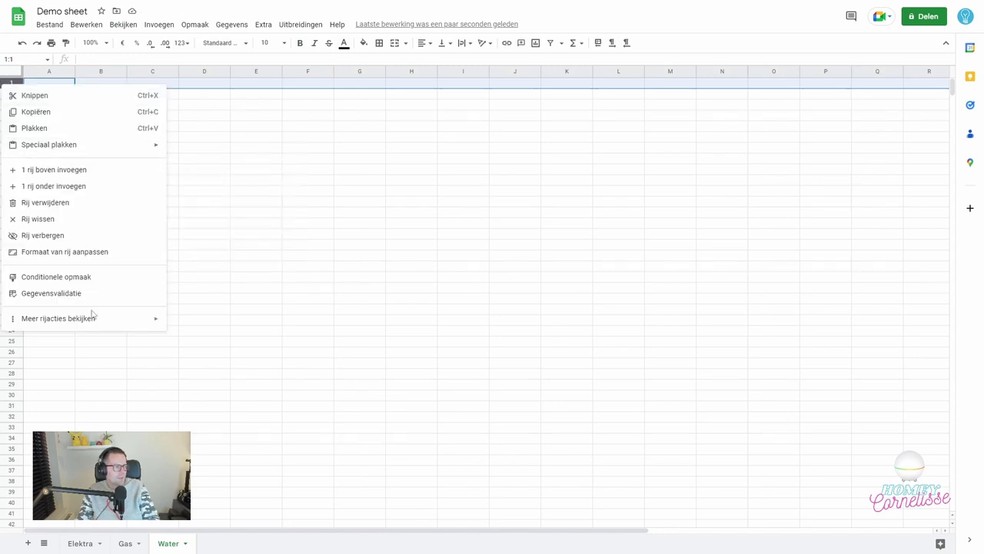
mouse_move(92, 316)
left_click(173, 323)
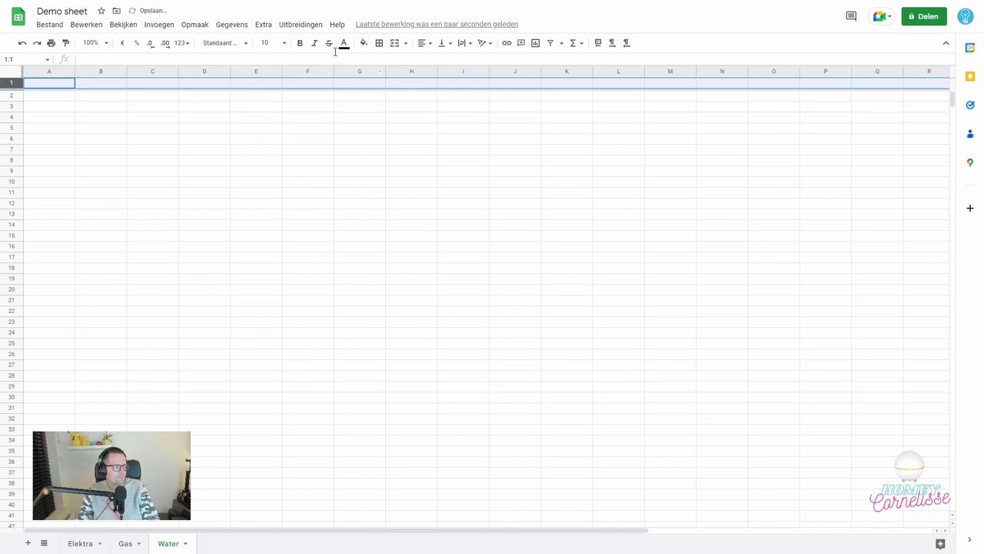
left_click(300, 45)
left_click(425, 45)
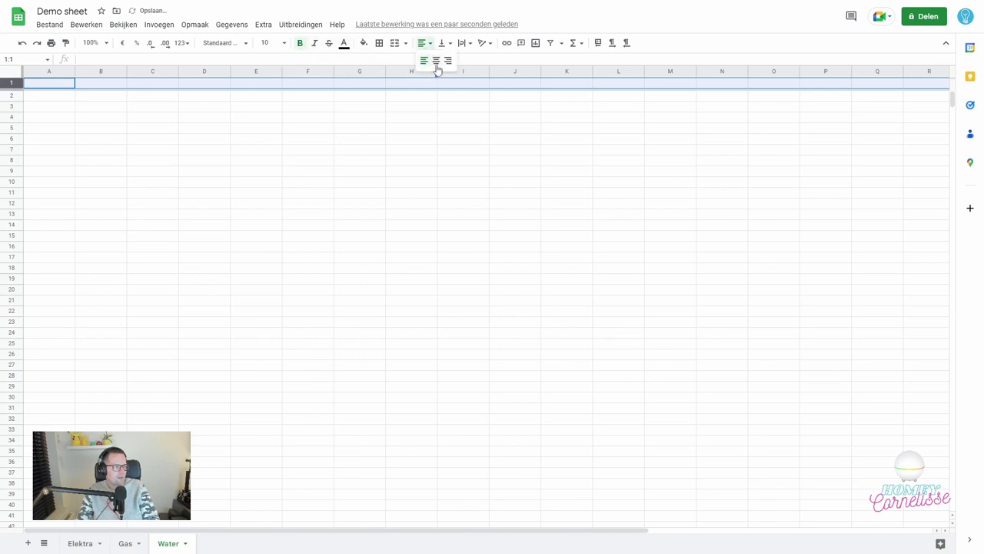
Step: Enter the headers "Datum en tijd" in A1 and "Watermeter" in B1 of the Water sheet, and return to the Elektra sheet
left_click(60, 89)
type("Datum en tijd")
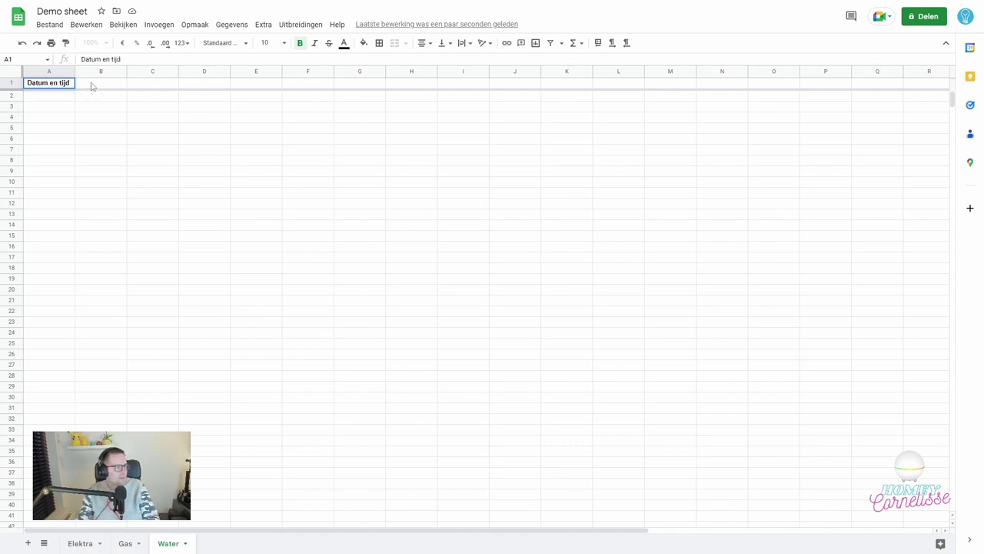
left_click(91, 86)
type("Water")
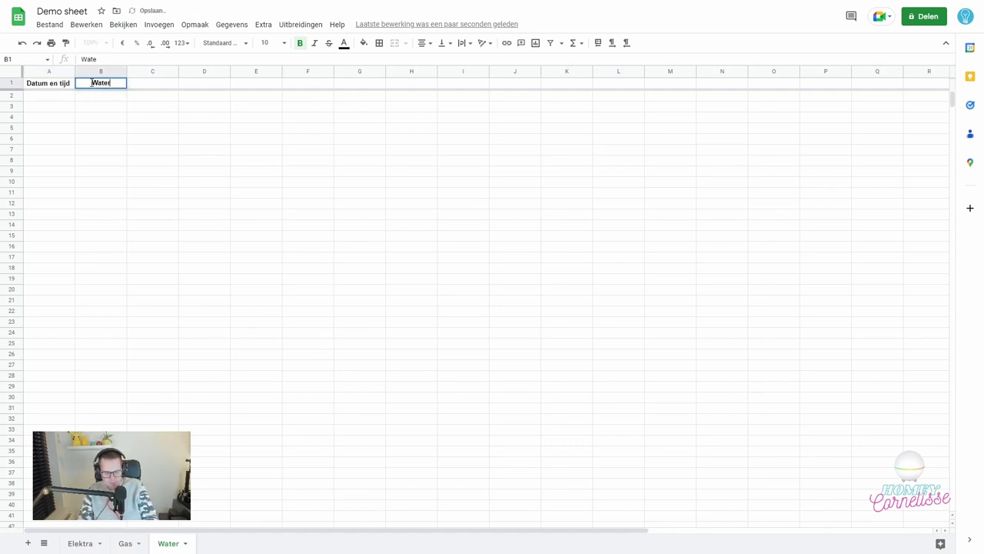
type("meter")
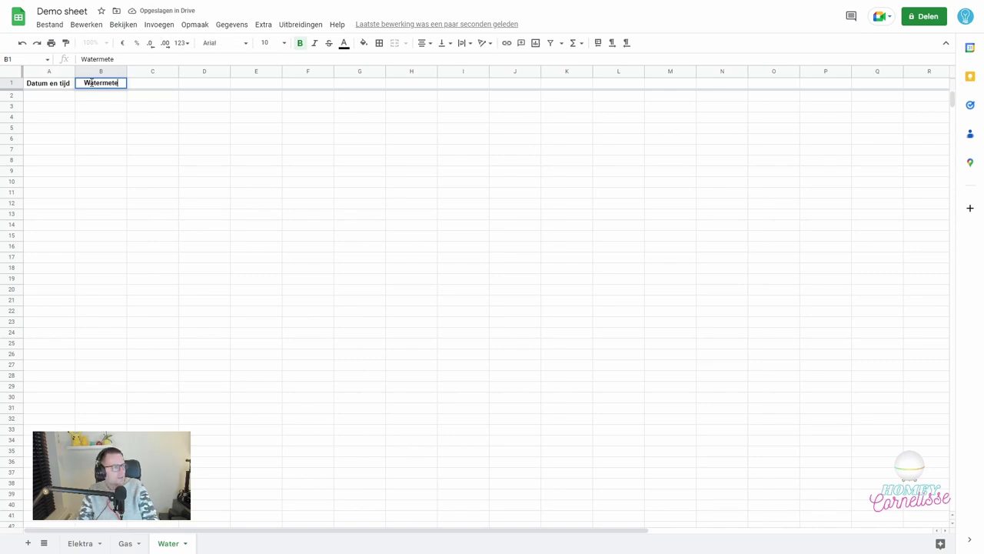
left_click(109, 121)
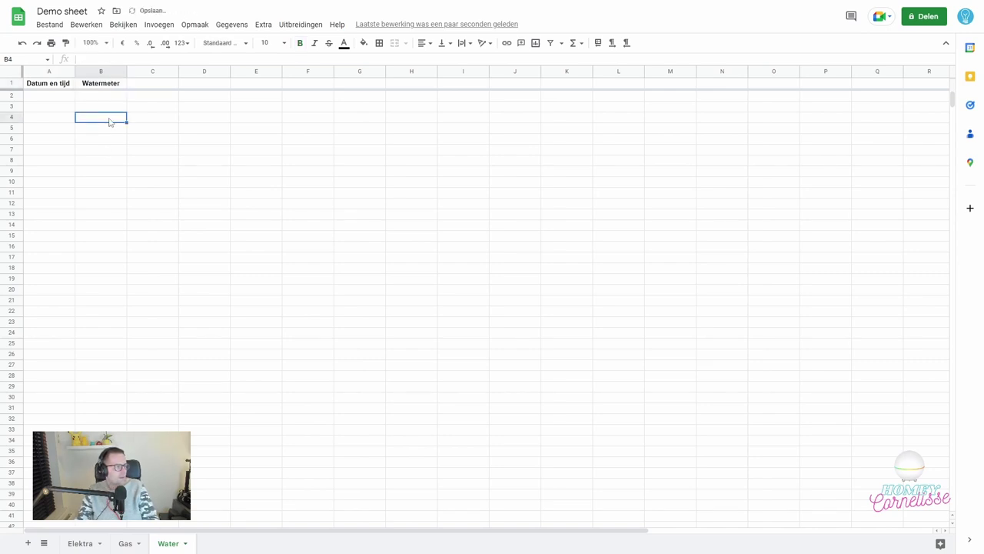
left_click(80, 543)
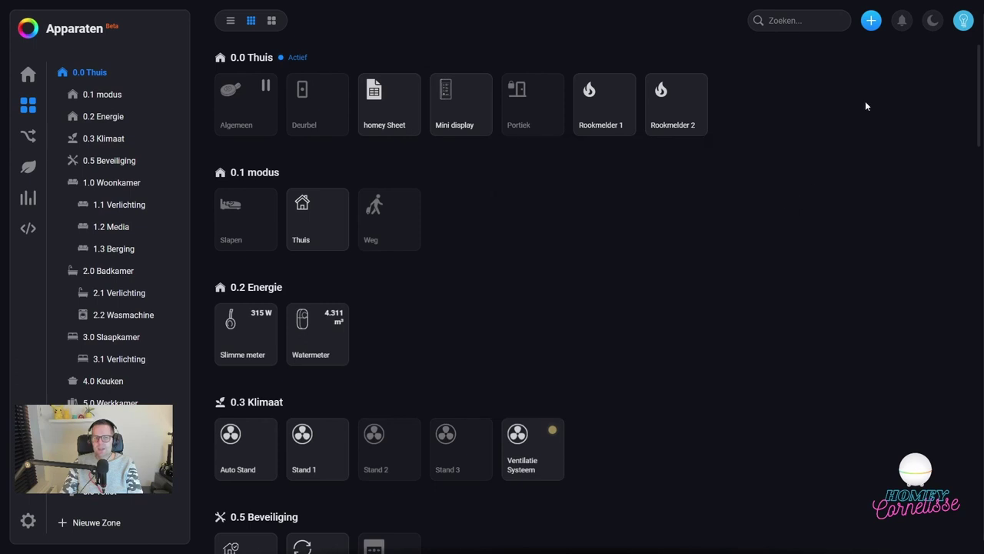
Step: In the Homey web app, start connecting a new Google Sheets User device up to the Google sign-in, and close the pairing dialog
left_click(871, 21)
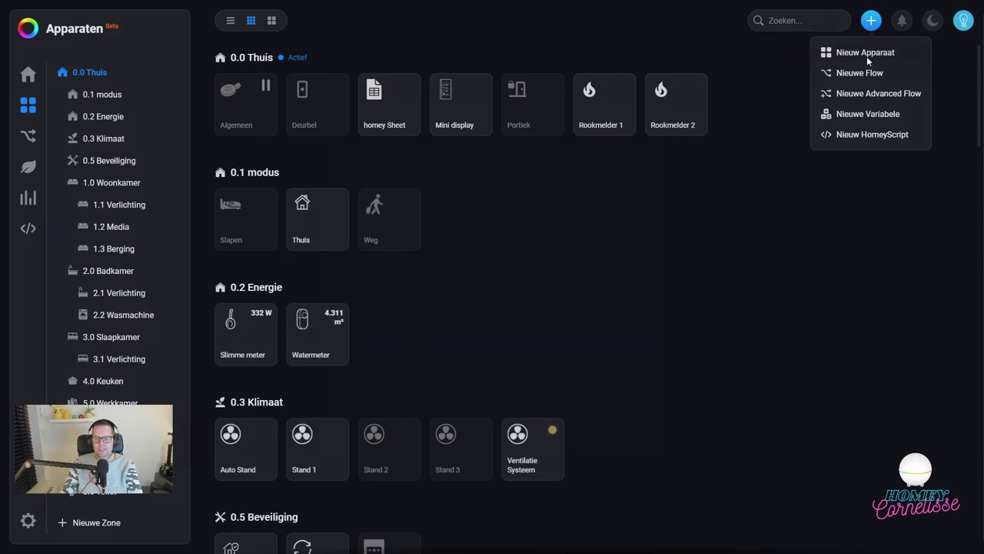
left_click(867, 54)
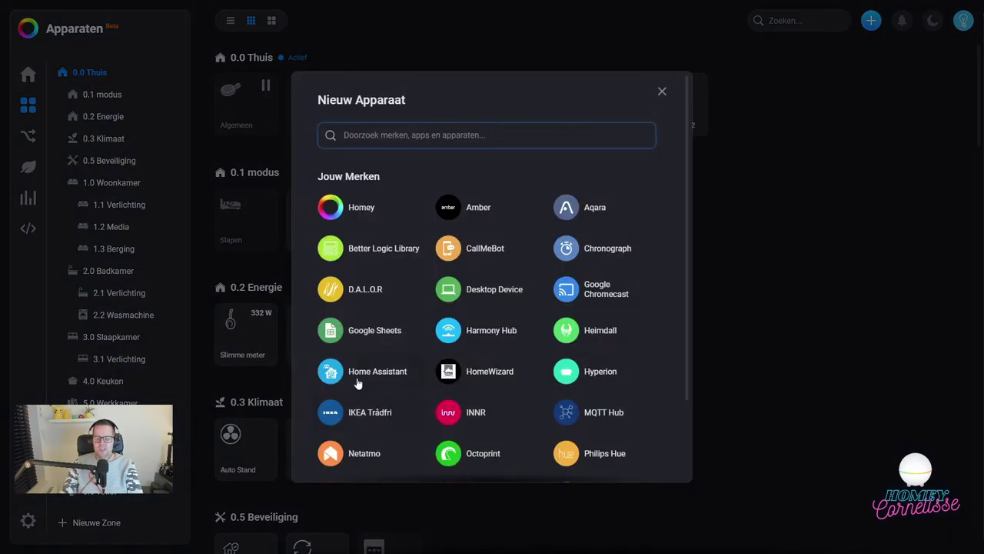
left_click(370, 336)
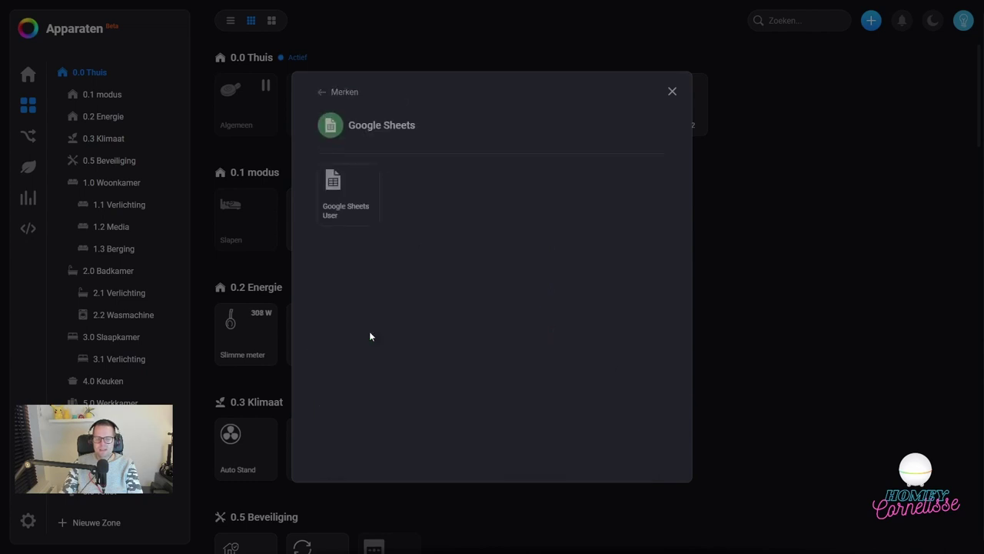
left_click(360, 213)
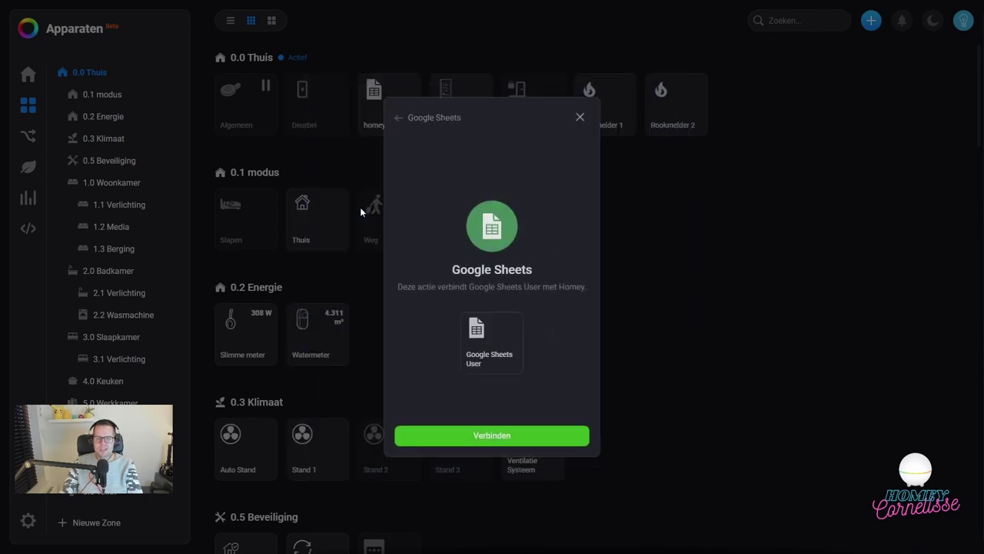
left_click(504, 440)
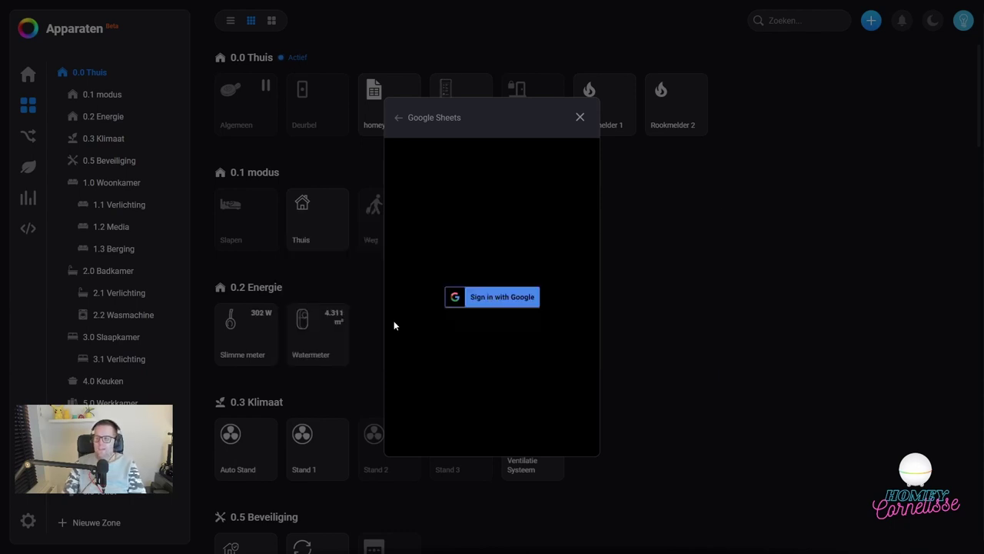
left_click(580, 119)
left_click(527, 306)
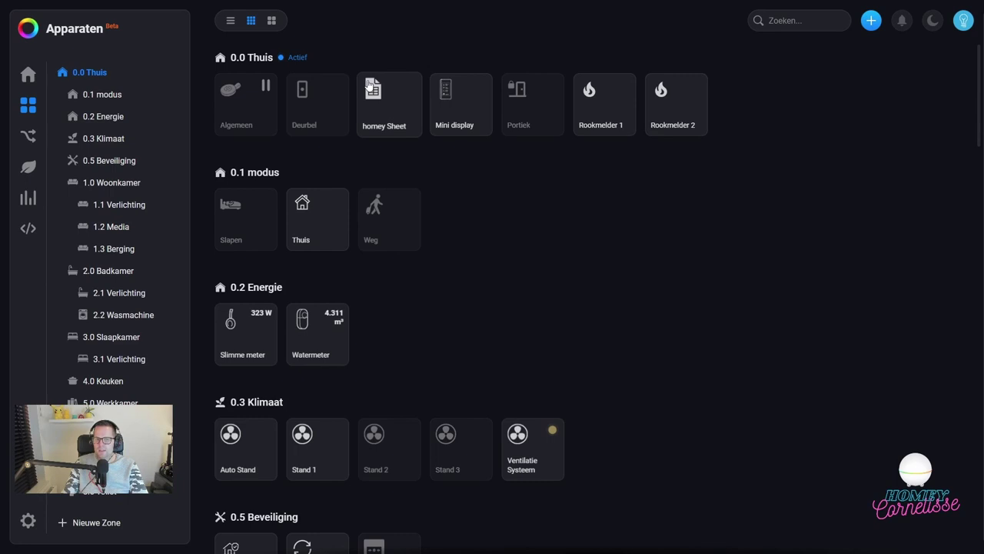
Step: Create a new Advanced Flow in Homey's flow section
left_click(27, 136)
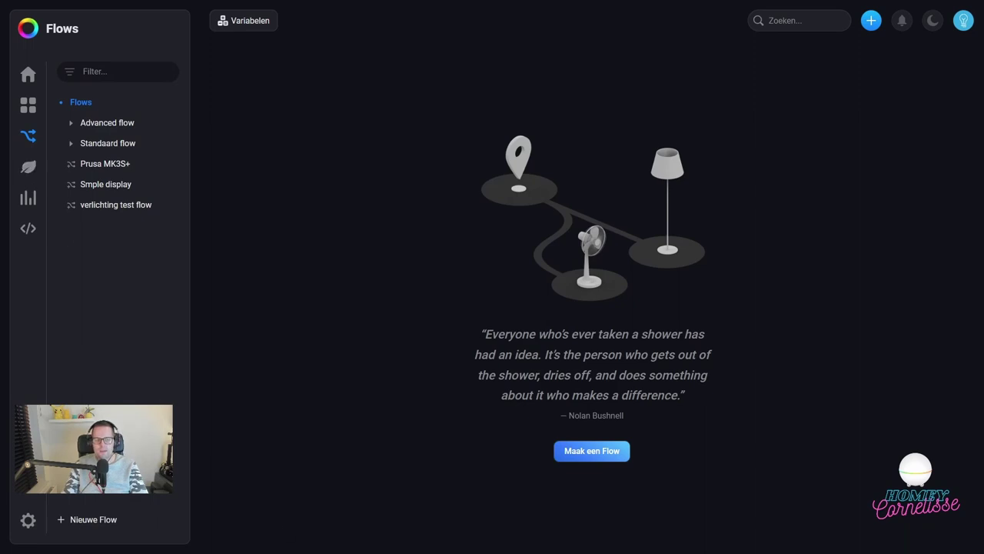
left_click(581, 458)
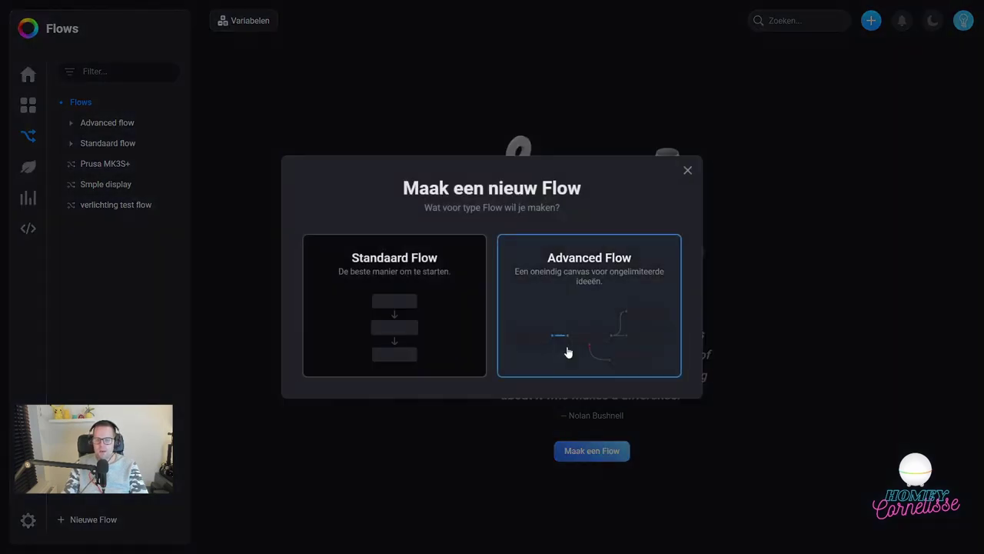
left_click(571, 324)
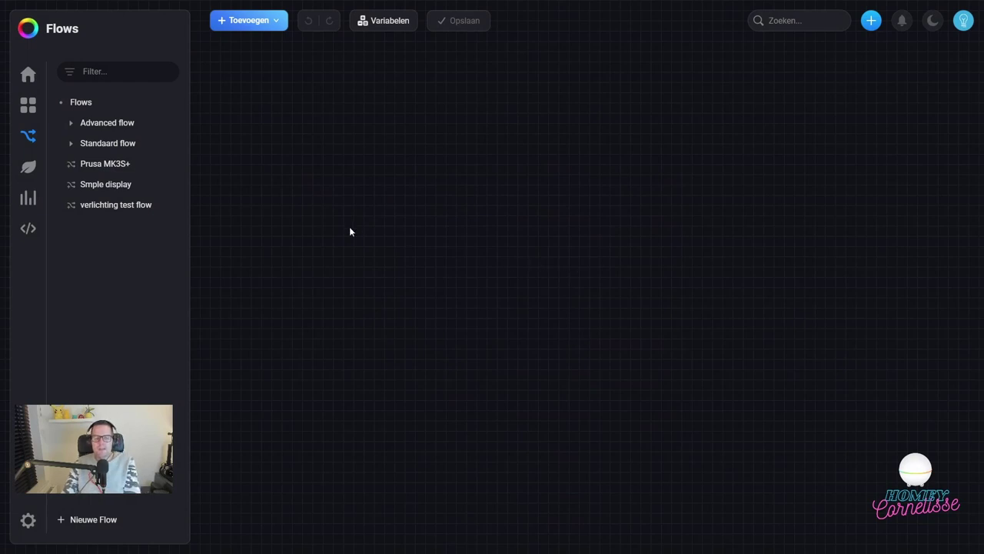
Step: Add the "De stroommeter is veranderd" trigger card of the Slimme meter in zone 0.2 Energie near the canvas's upper edge
right_click(353, 113)
mouse_move(357, 137)
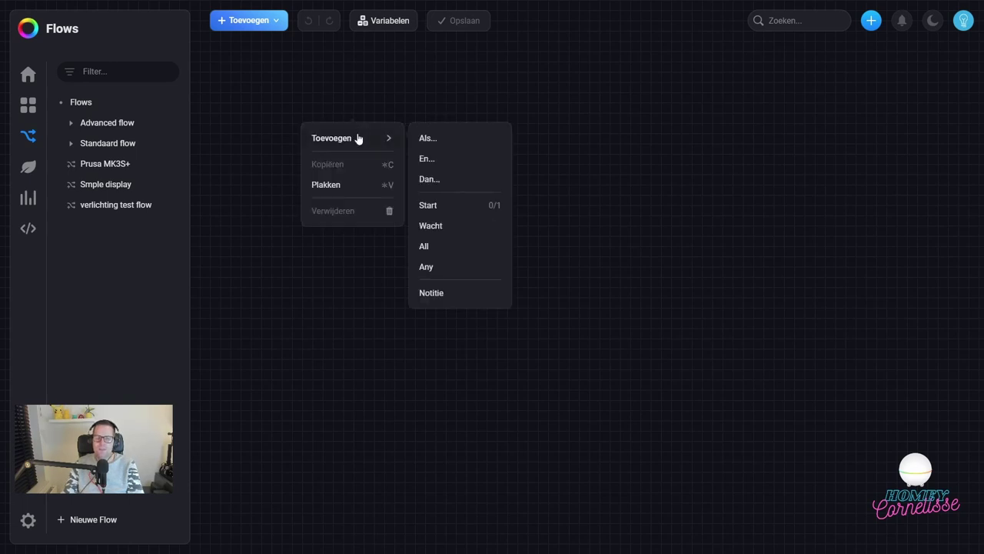
left_click(456, 143)
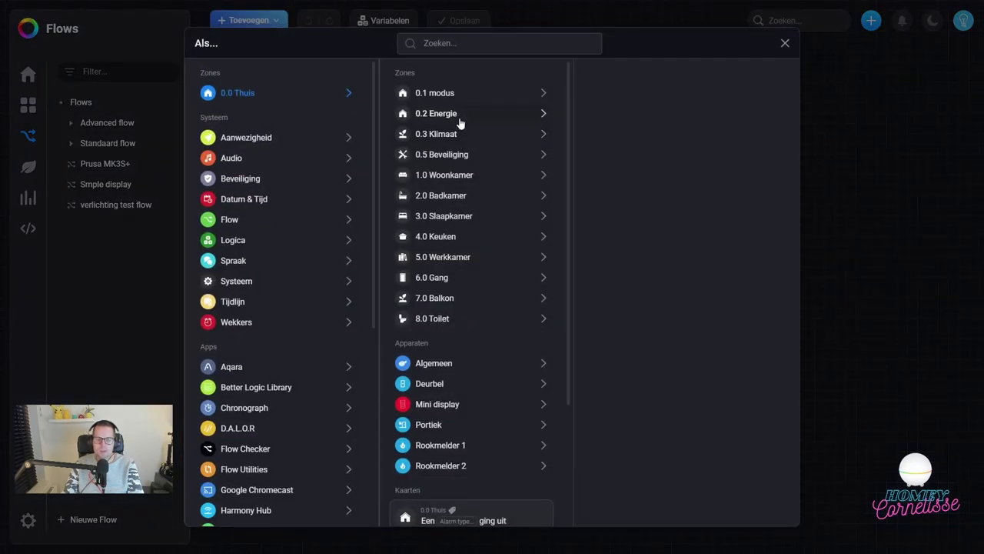
left_click(459, 120)
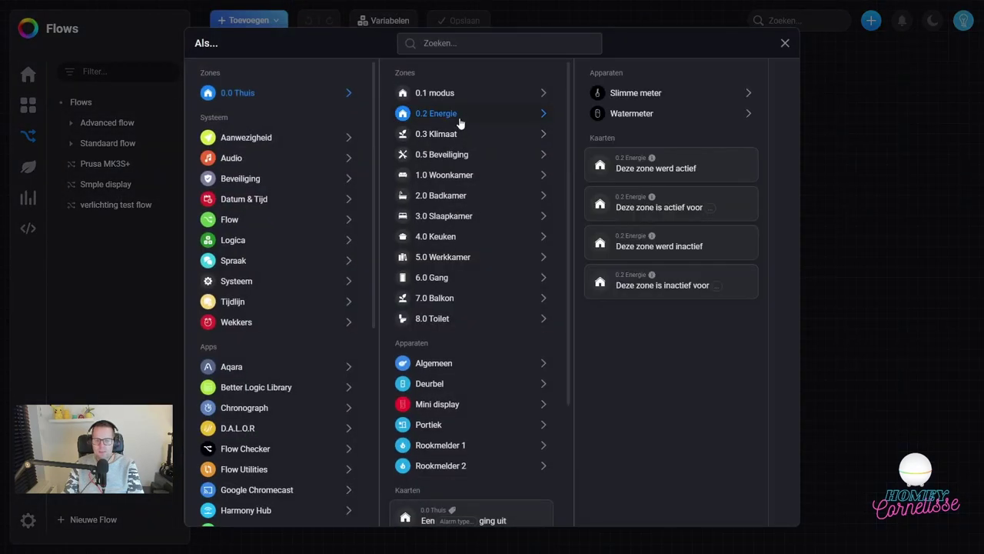
left_click(642, 98)
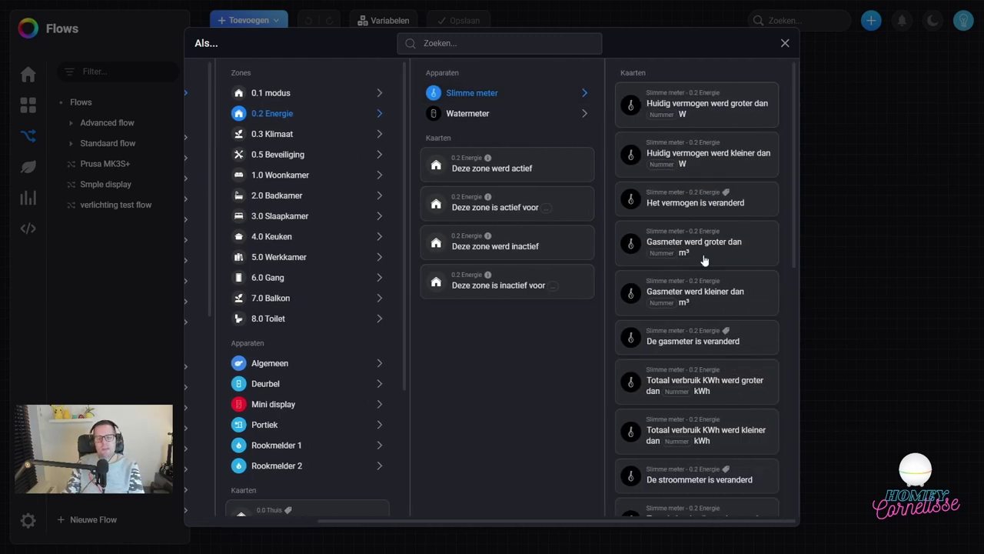
left_click(707, 480)
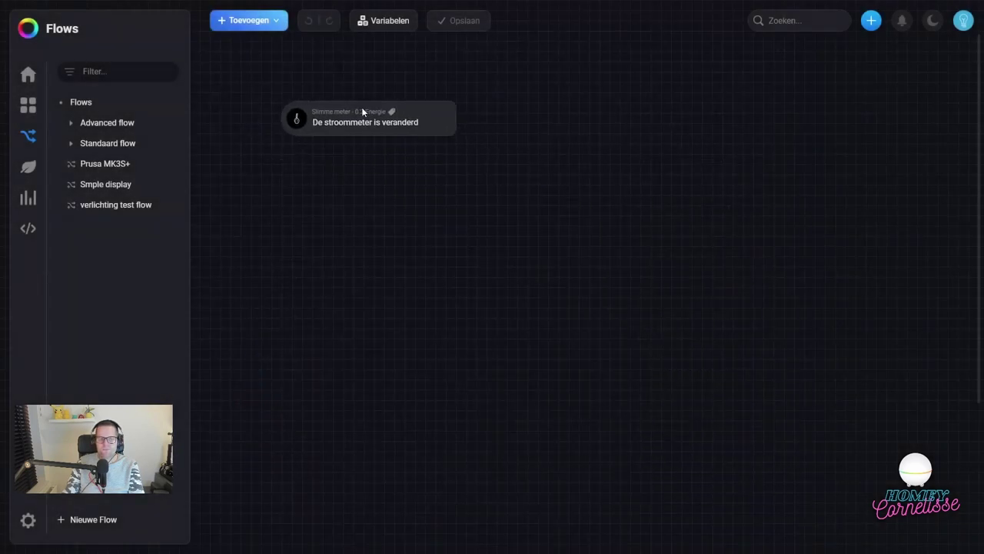
left_click(343, 93)
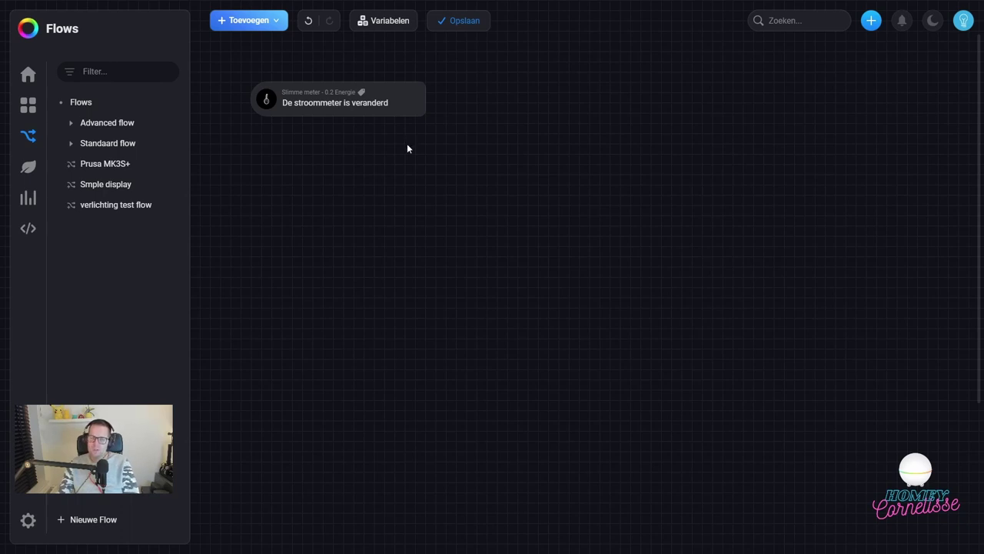
Step: Add a Logica "is precies" condition card beside the trigger card and connect the trigger to it
right_click(483, 119)
mouse_move(516, 142)
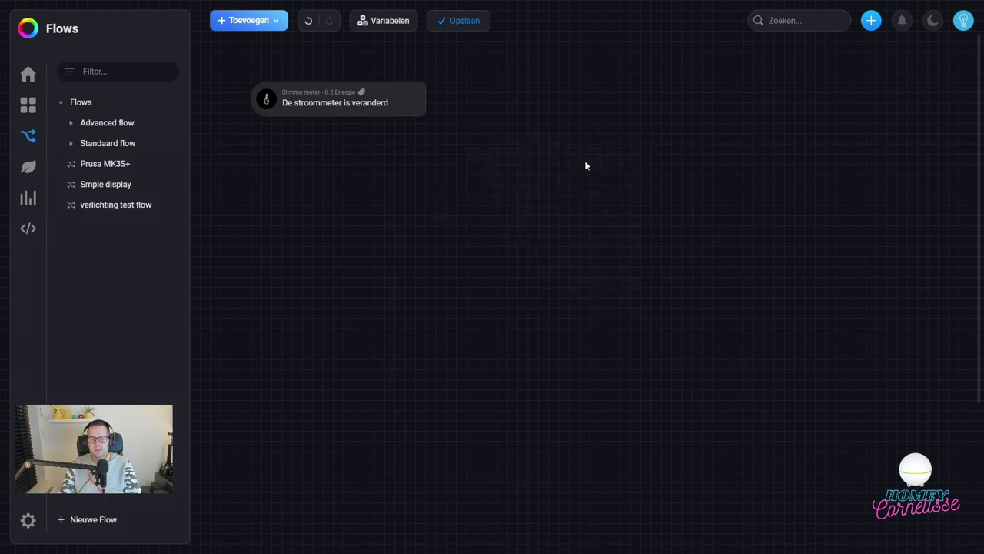
left_click(584, 163)
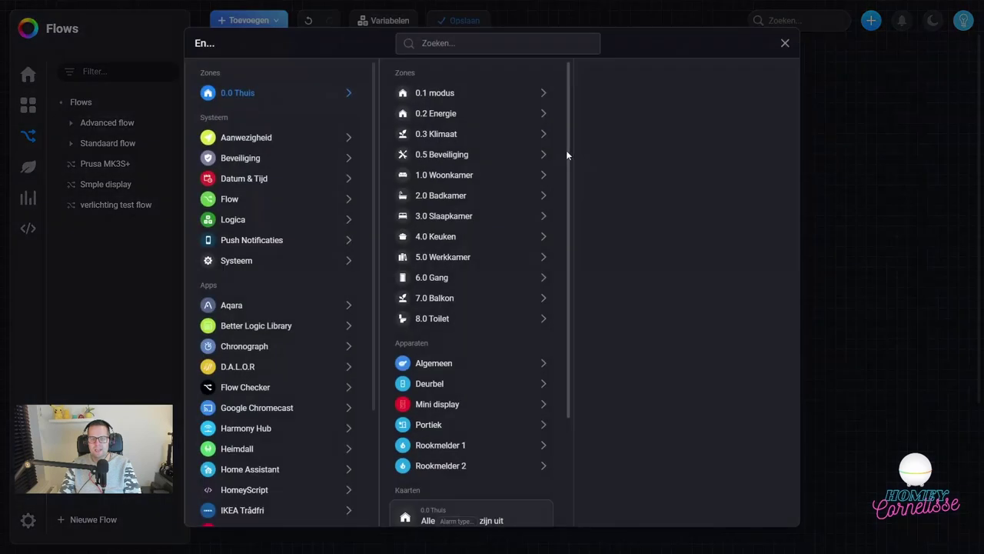
left_click(248, 222)
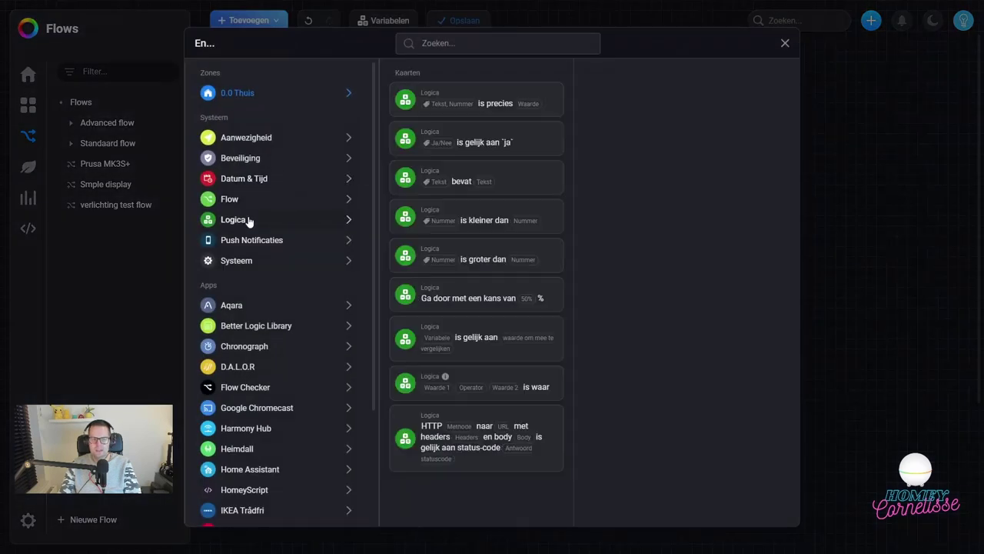
left_click(492, 109)
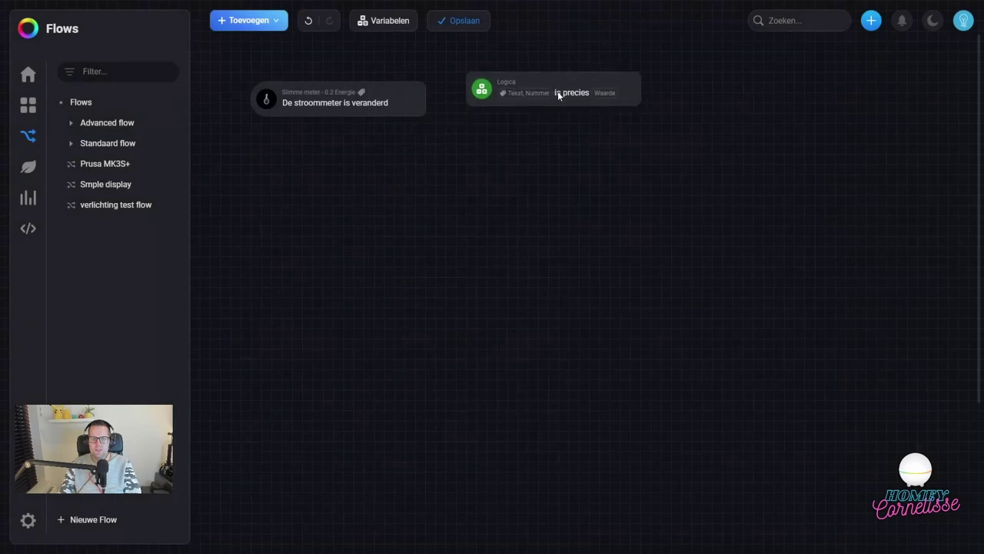
left_click(563, 117)
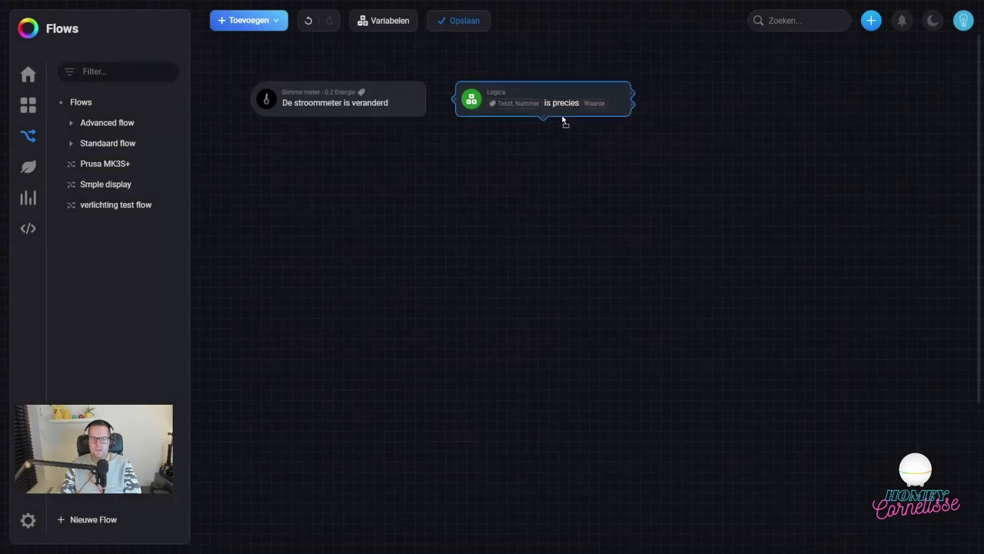
left_click_drag(429, 100, 462, 100)
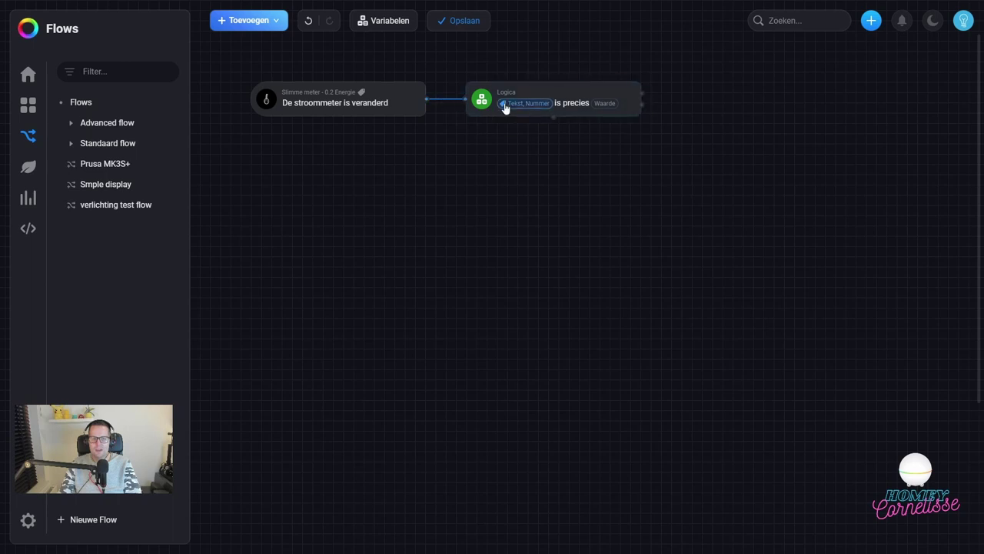
Step: Set the Logica condition to check that the smart meter's Tarief actief tag is exactly 1
left_click(505, 108)
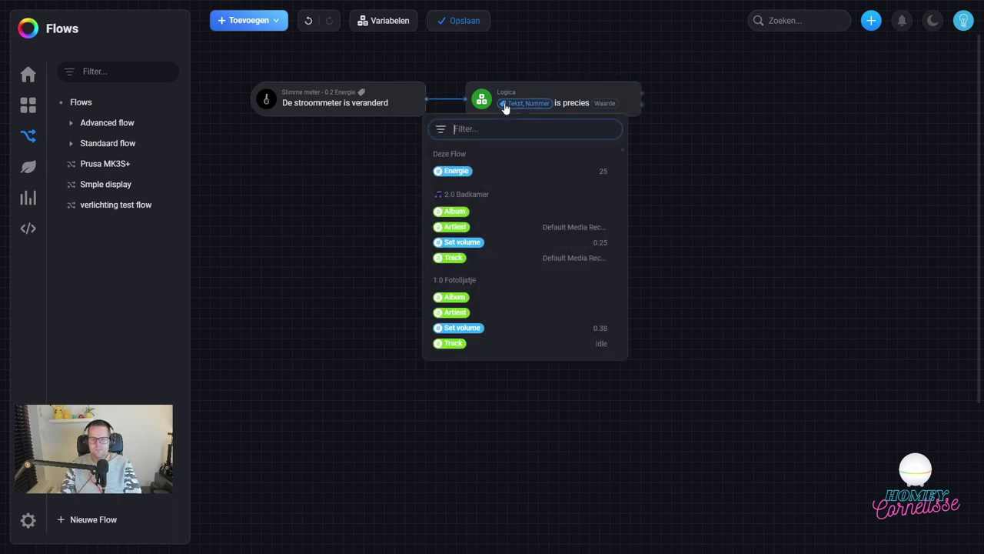
type("slimme")
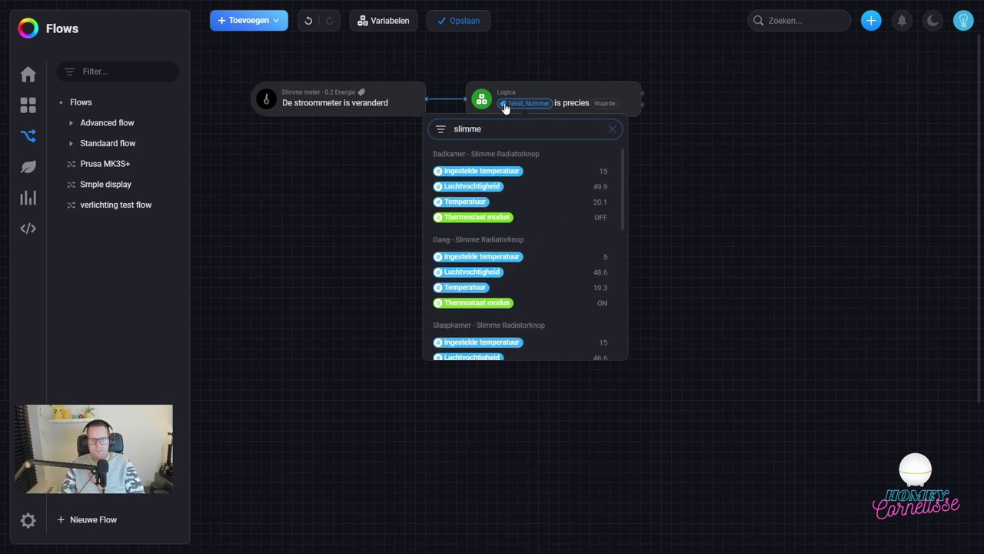
scroll(540, 197, "down", 1)
scroll(540, 197, "down", 5)
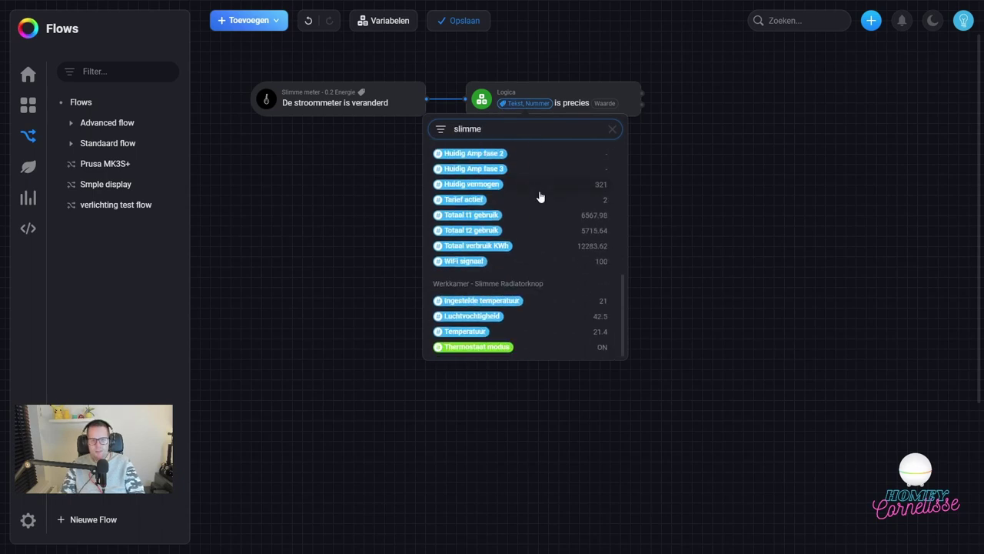
left_click(536, 199)
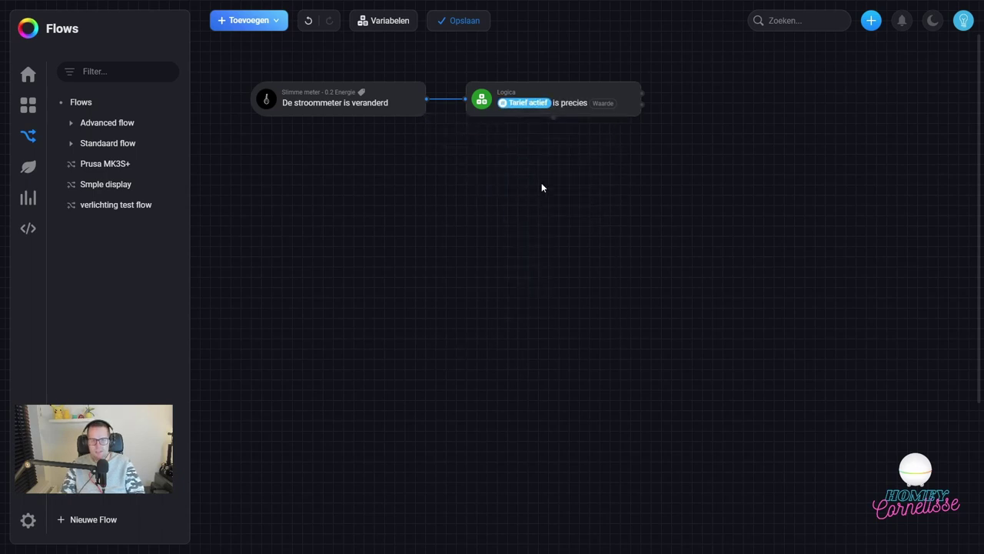
left_click(603, 104)
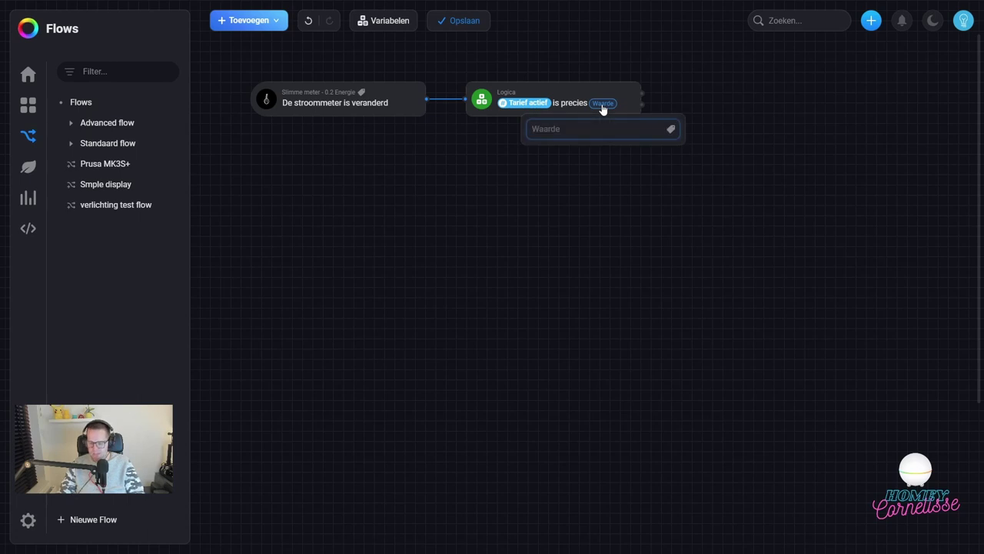
type("1")
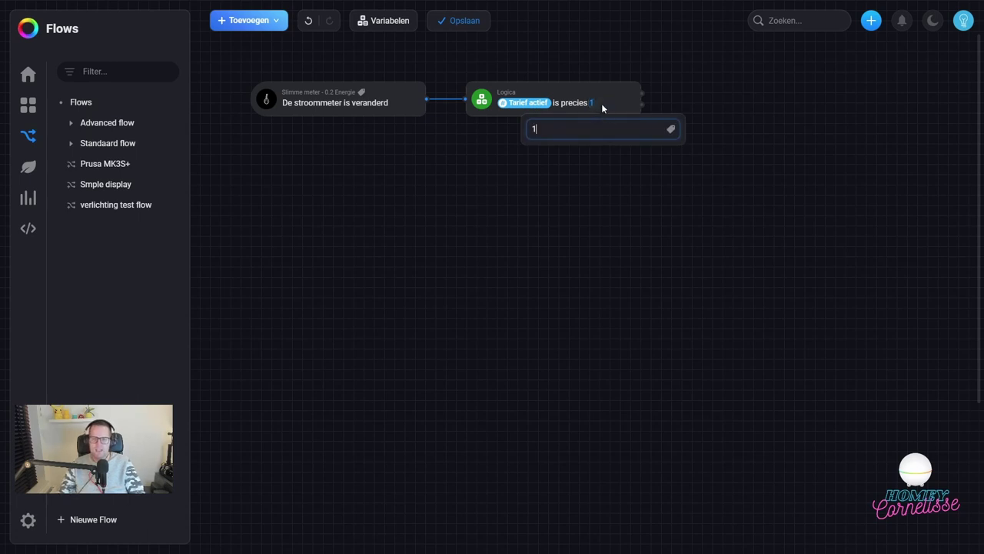
left_click(652, 329)
Step: Add the homey Sheet action card that appends a value with timestamp, and connect the condition's true output to it
right_click(539, 210)
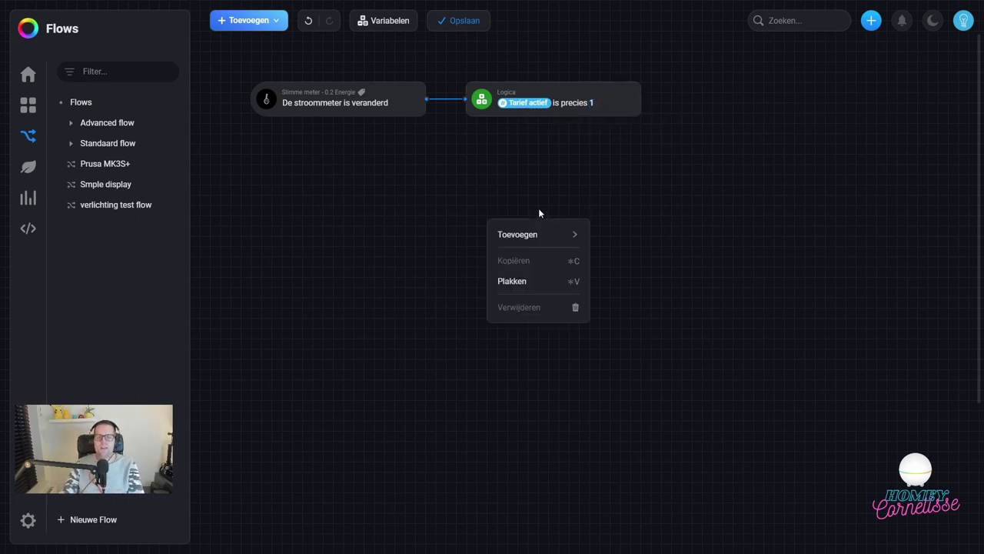
mouse_move(559, 234)
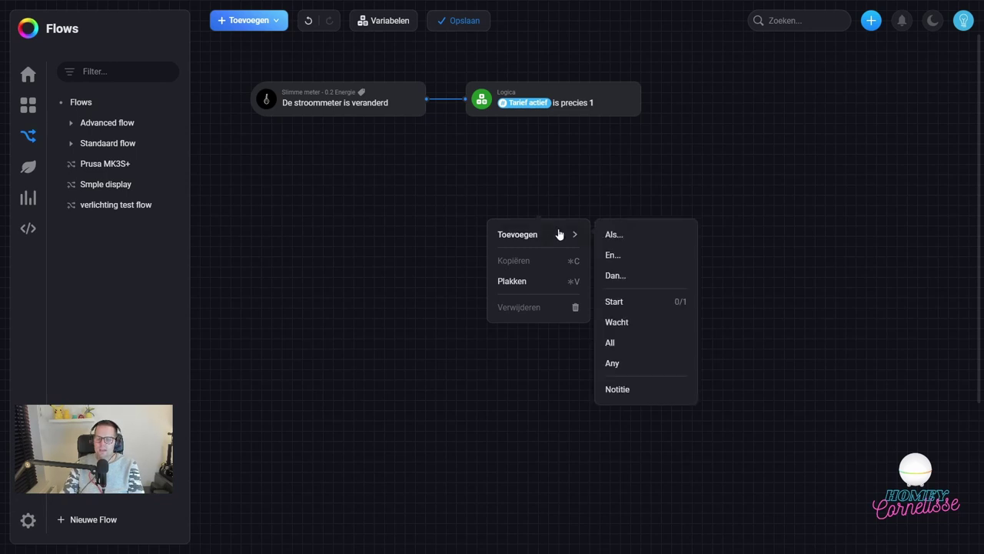
left_click(616, 275)
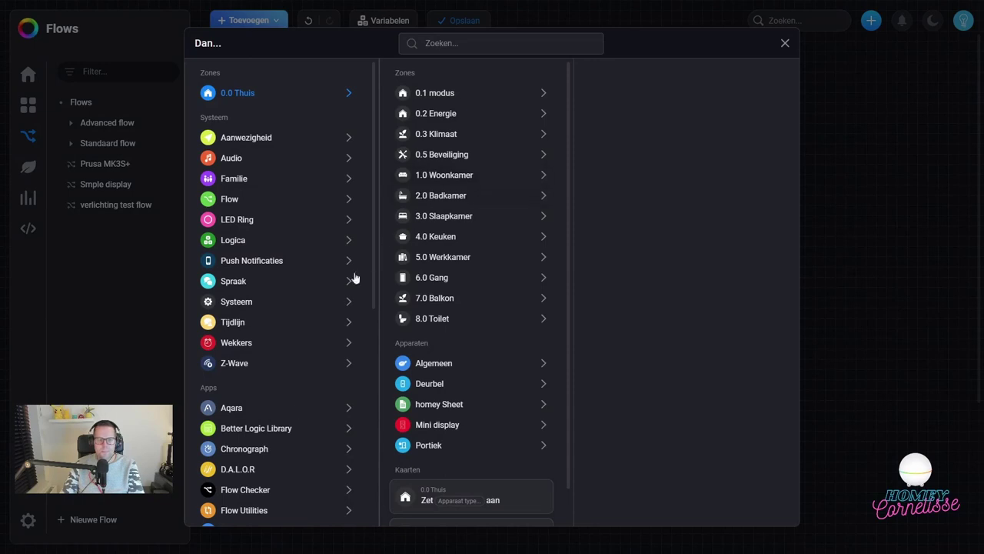
left_click(444, 412)
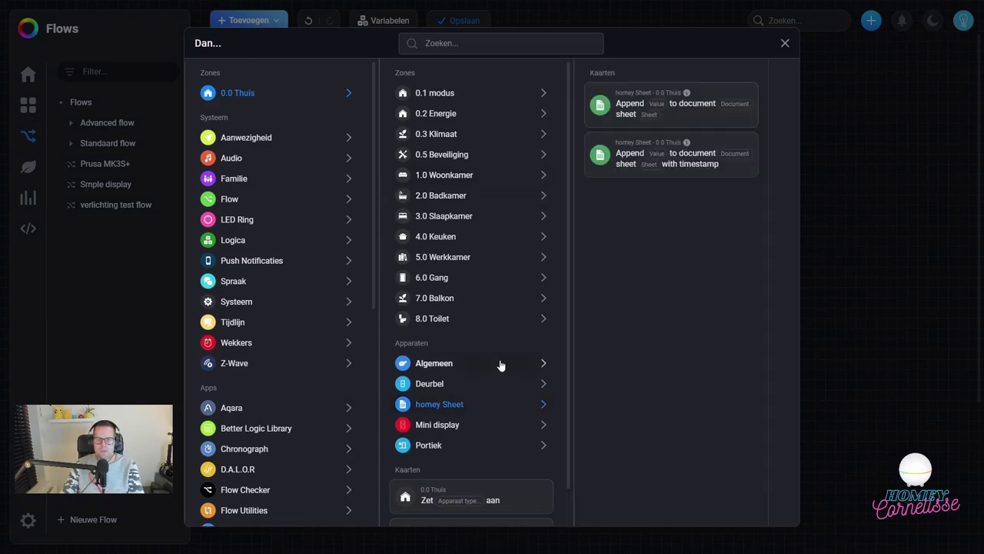
scroll(247, 420, "down", 2)
scroll(248, 420, "down", 1)
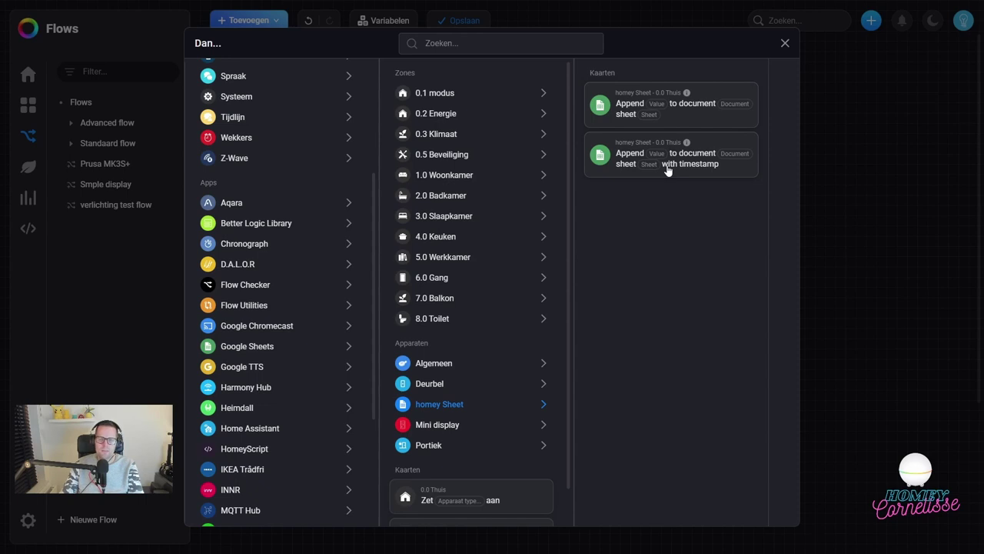
left_click(724, 168)
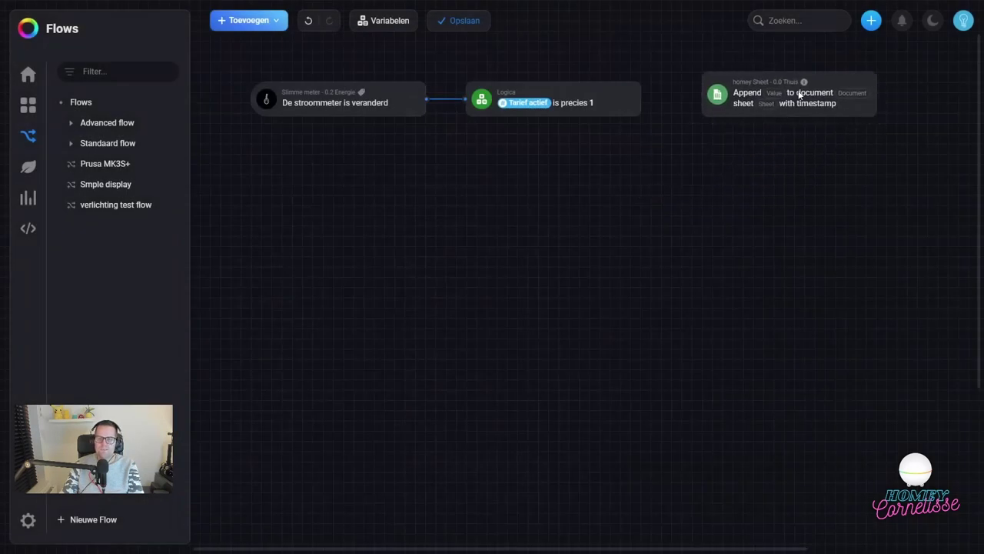
left_click_drag(648, 96, 709, 114)
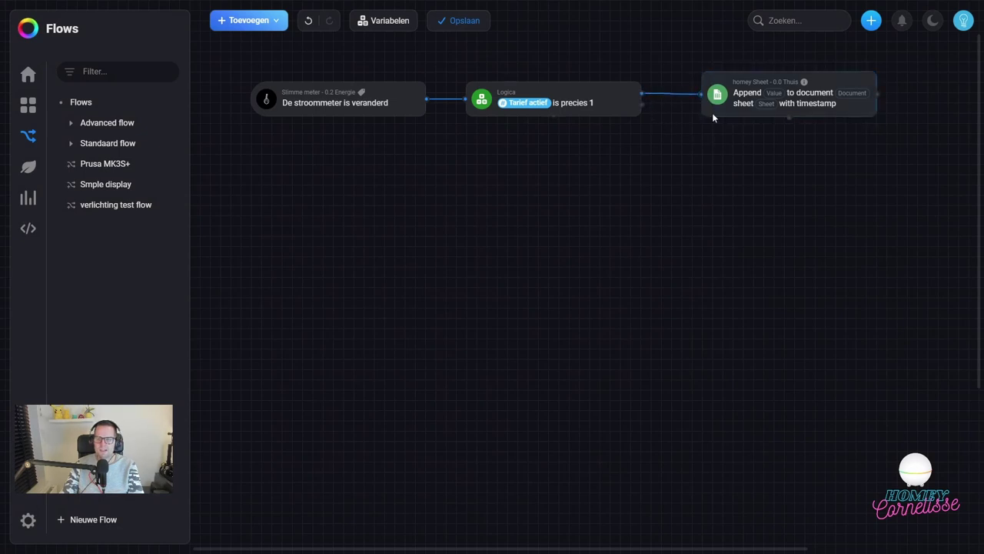
Step: Duplicate the homey Sheet append card, place the copy below the original, and connect the condition's false output to it
left_click(713, 115)
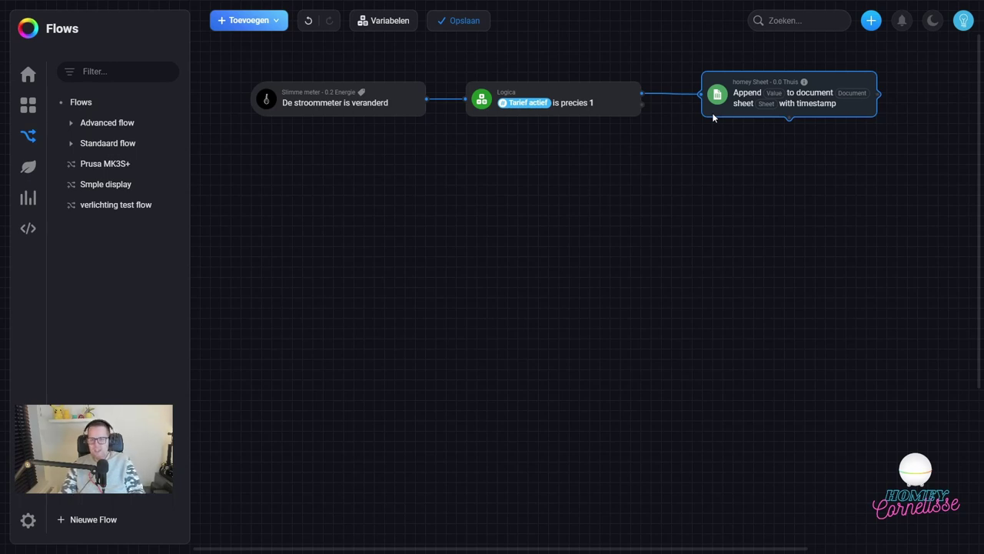
key("ctrl+v")
left_click_drag(863, 142, 850, 158)
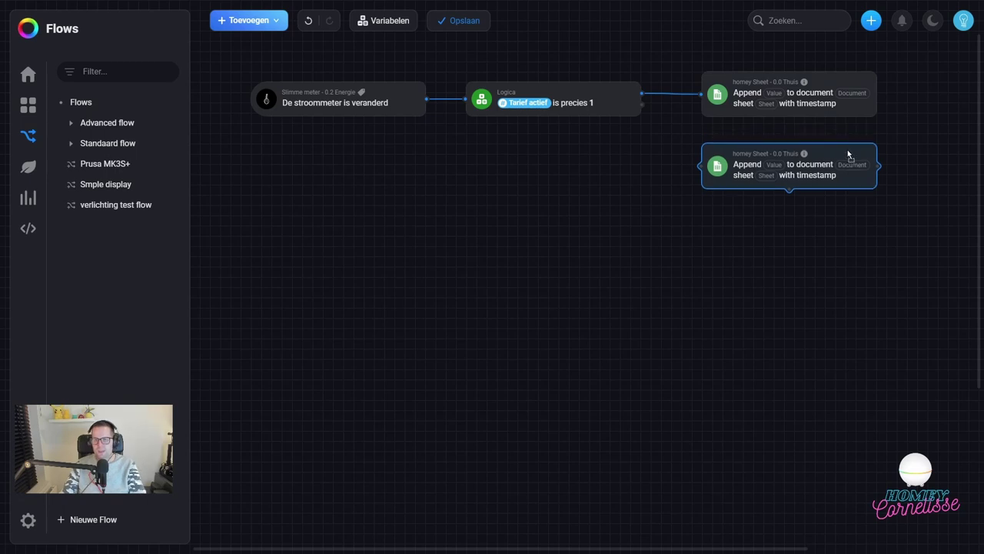
left_click_drag(642, 108, 701, 166)
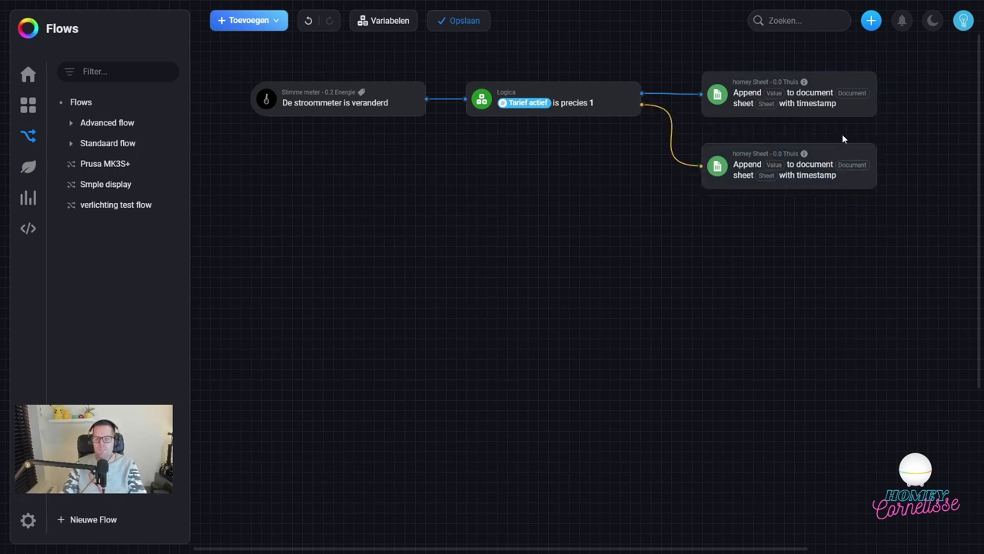
Step: Set the upper append card's value to the Energie tag, a semicolon and the Totaal t1 gebruik tag
left_click(775, 93)
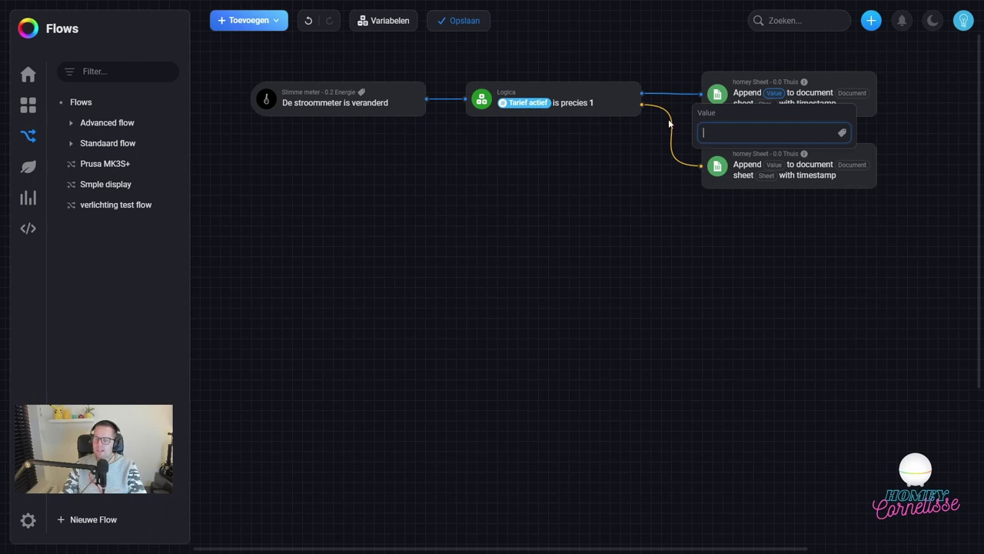
left_click(843, 134)
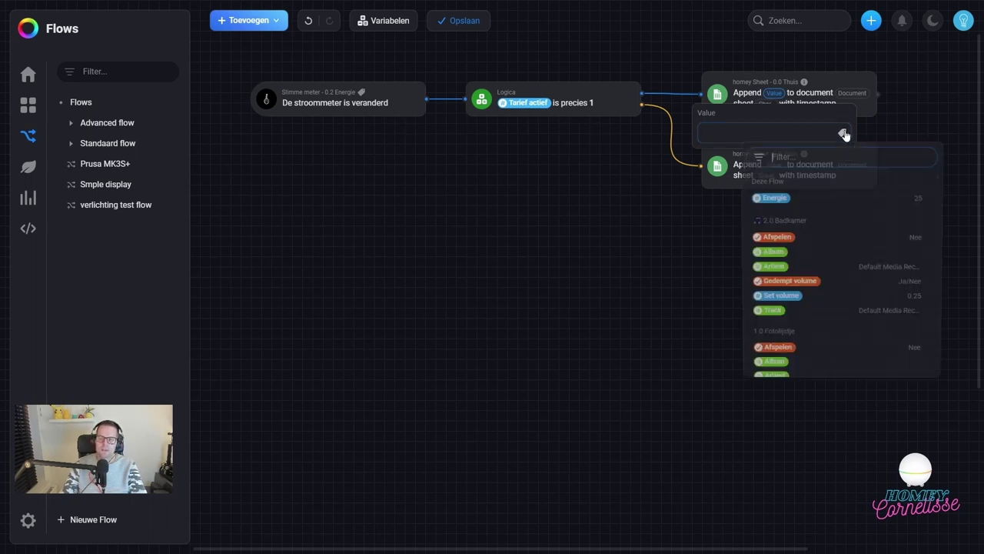
left_click(772, 199)
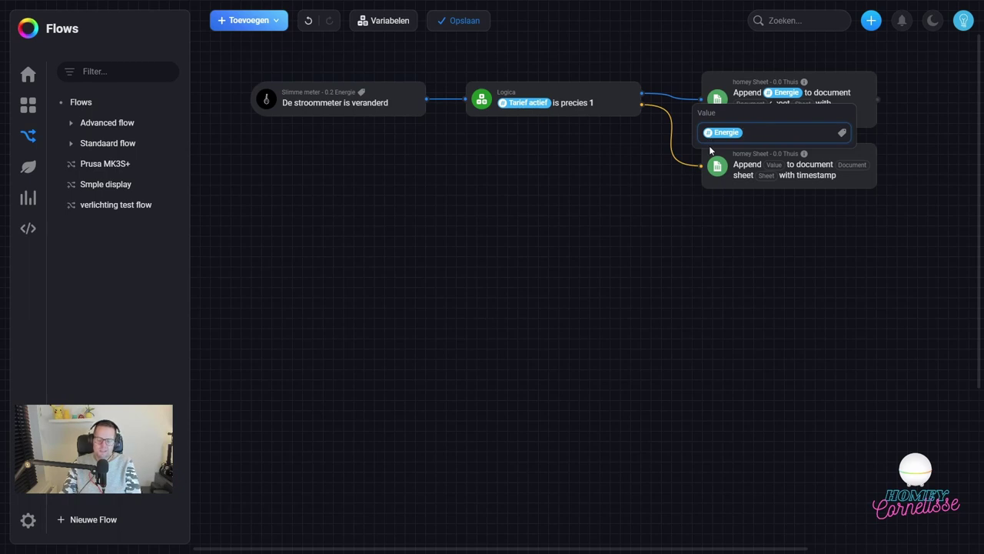
type(";")
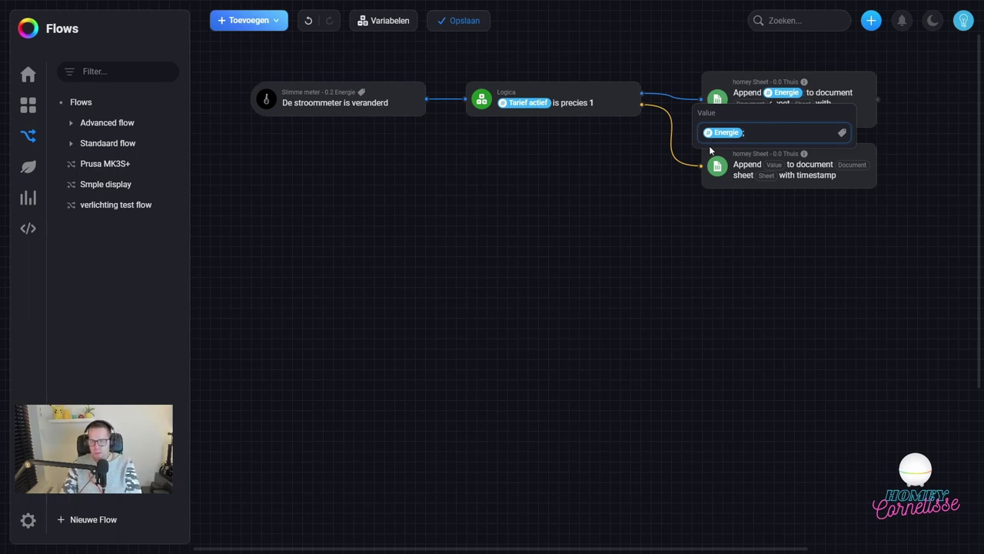
left_click(843, 134)
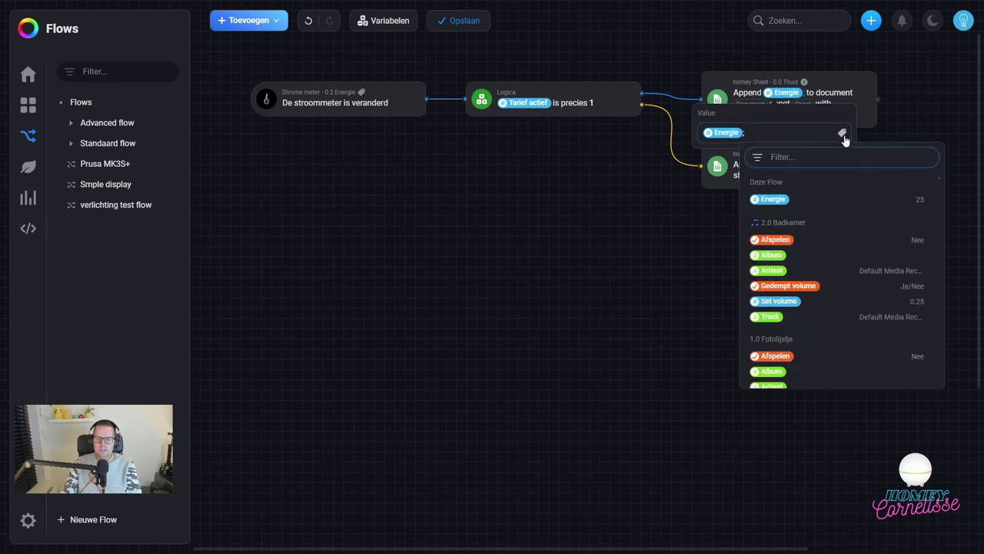
type("t1")
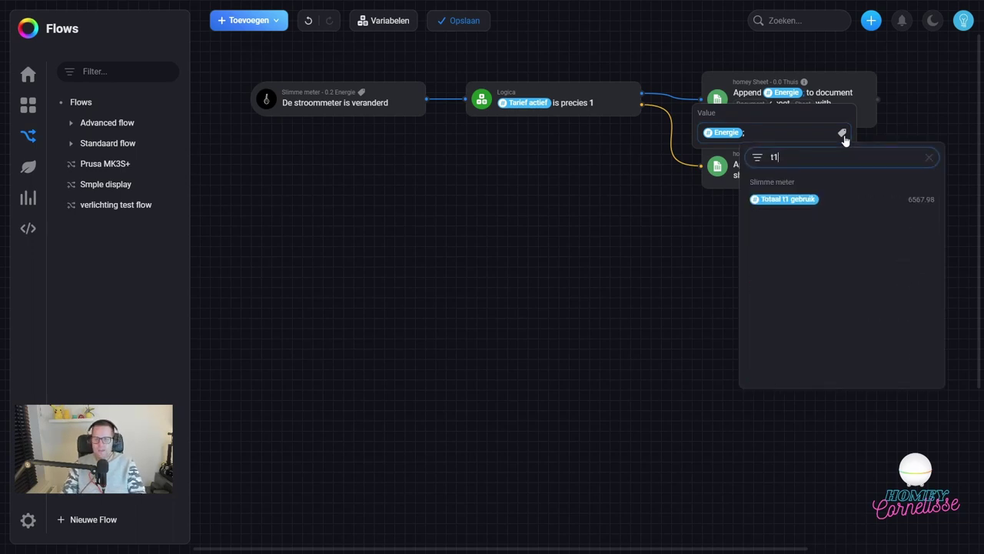
left_click(814, 202)
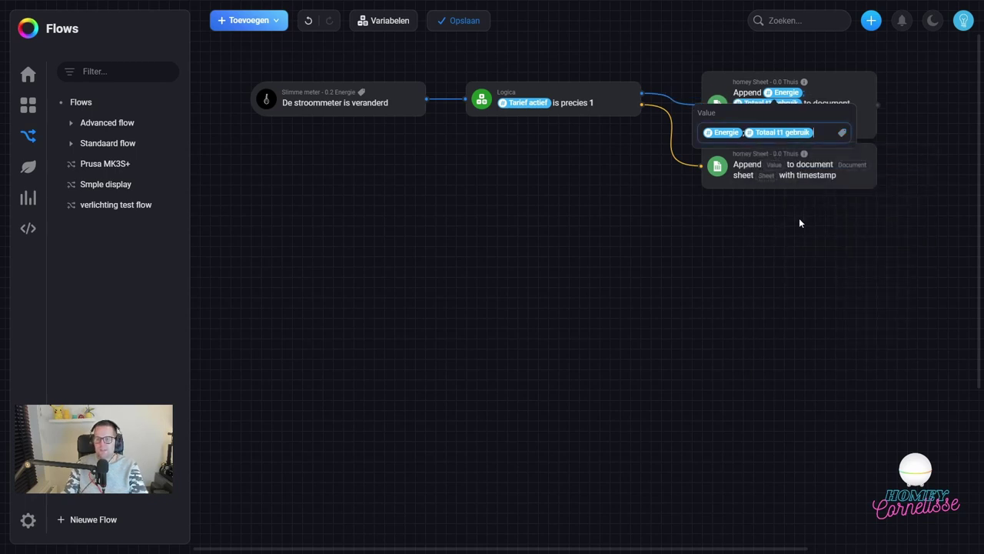
left_click(800, 220)
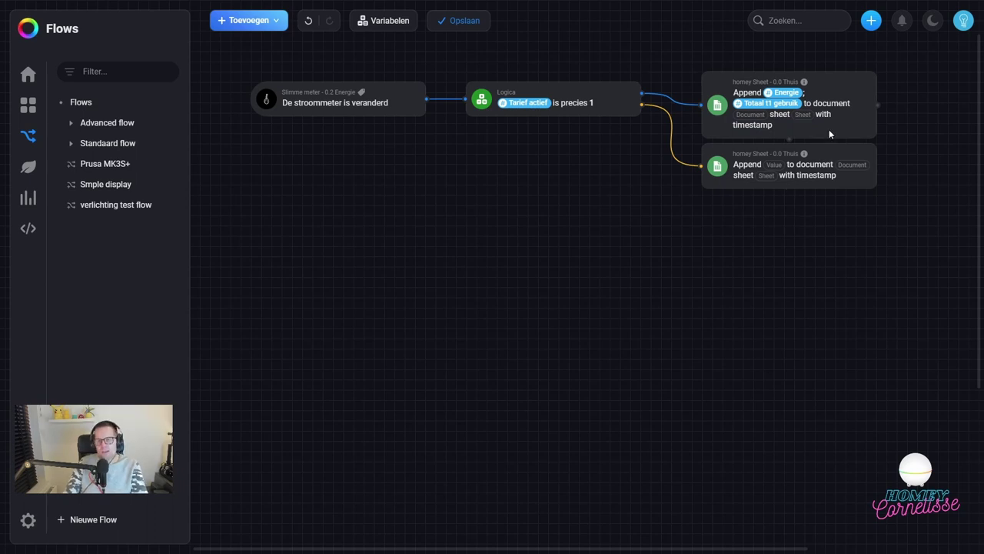
Step: Point the upper append card to the Demo sheet document and its Elektra sheet
left_click(758, 117)
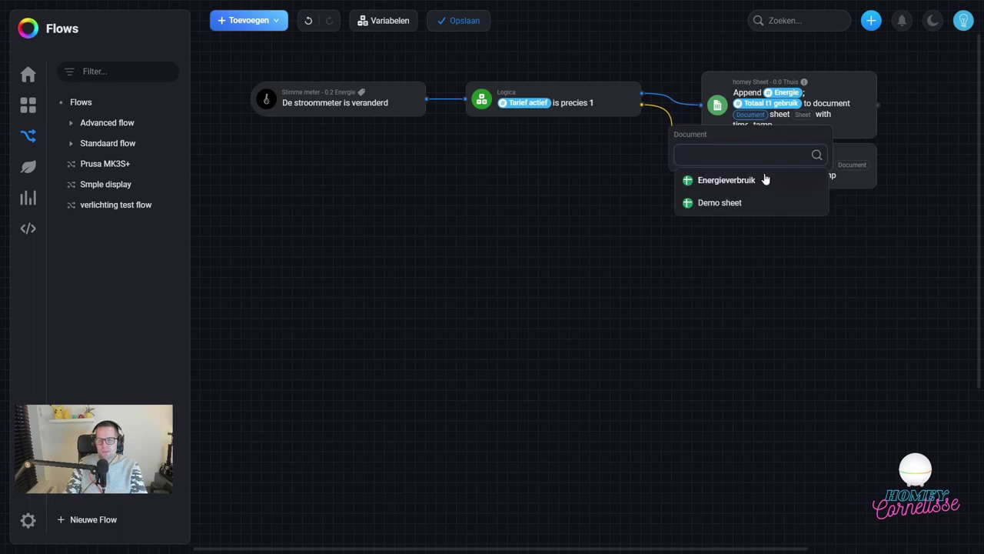
left_click(719, 203)
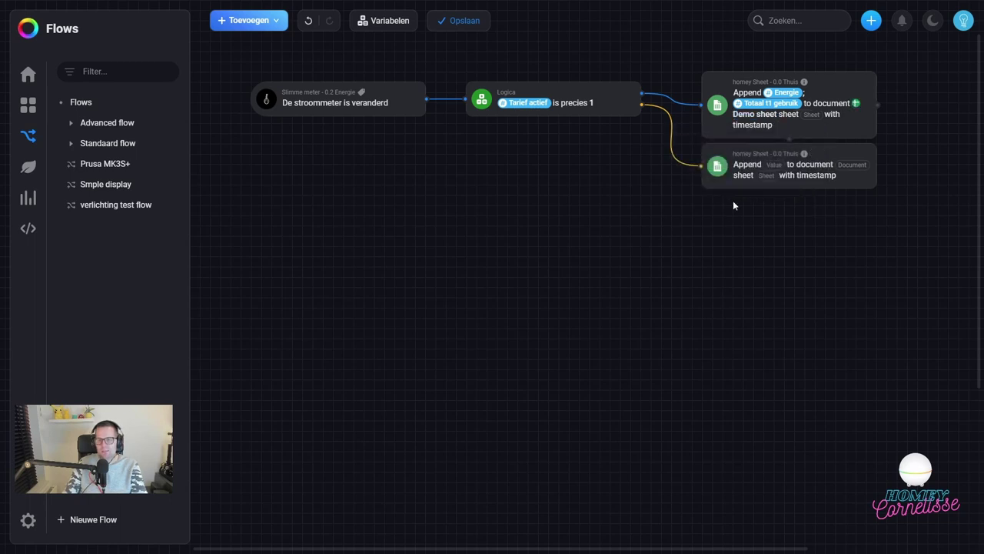
left_click(812, 115)
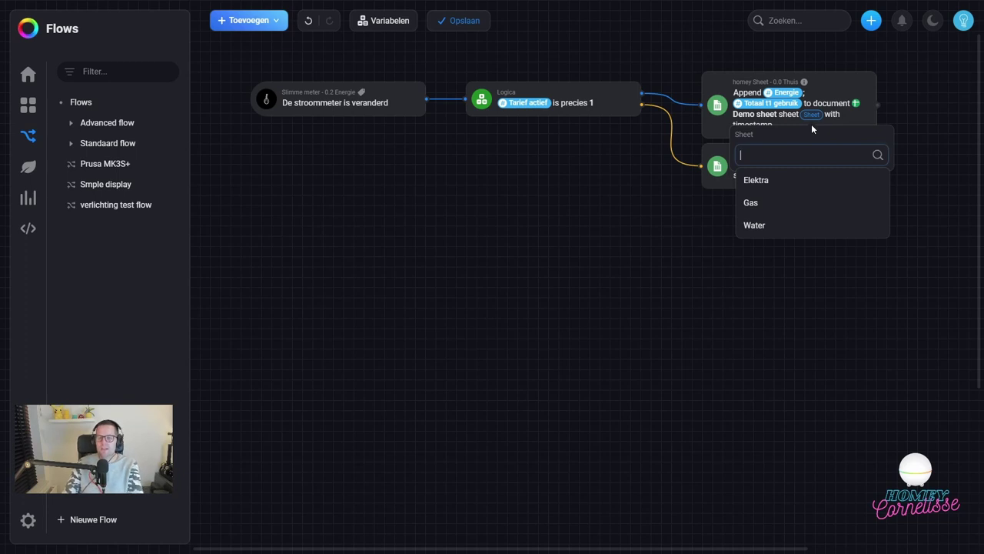
left_click(767, 187)
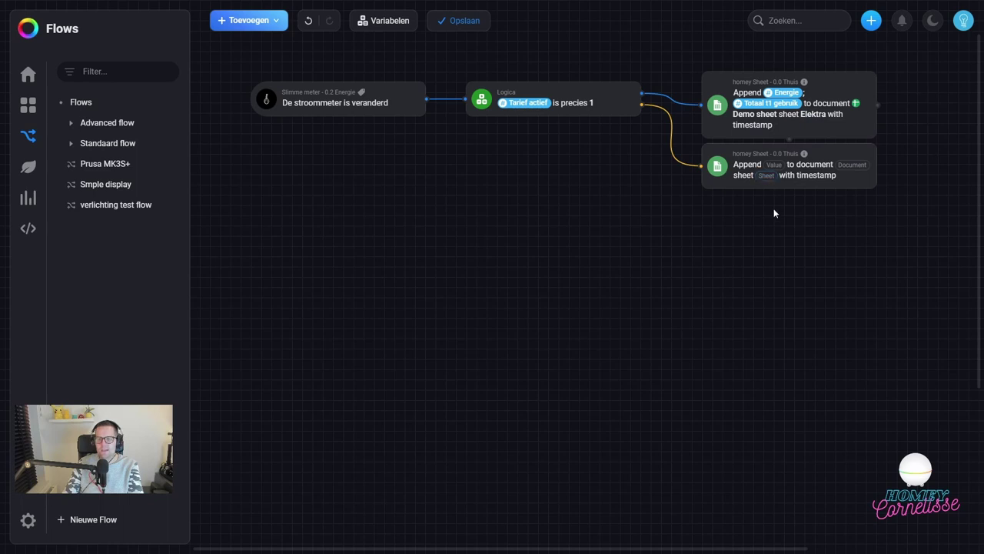
Step: Set the lower append card's value to the Energie tag, two semicolons and the Totaal t2 gebruik tag
left_click(777, 166)
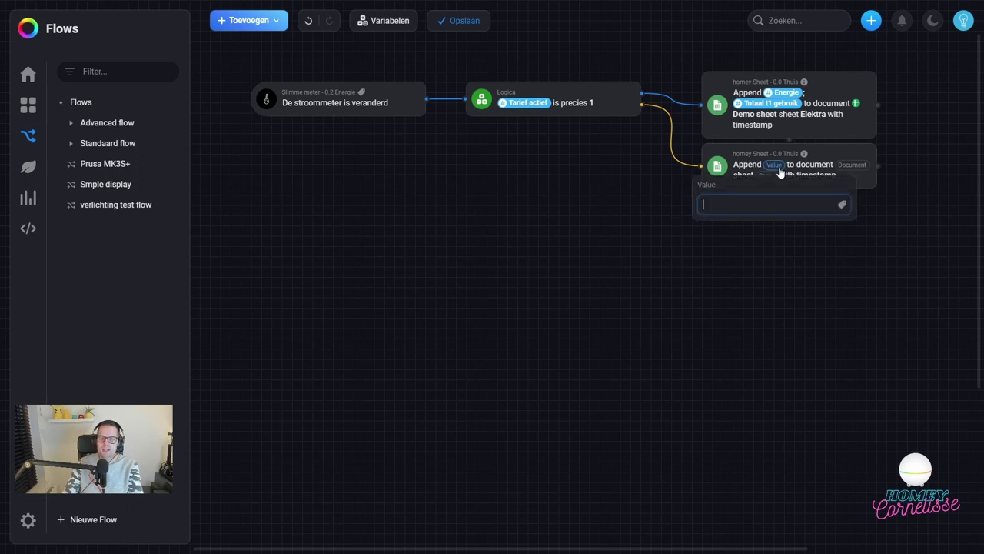
left_click(841, 208)
left_click(760, 272)
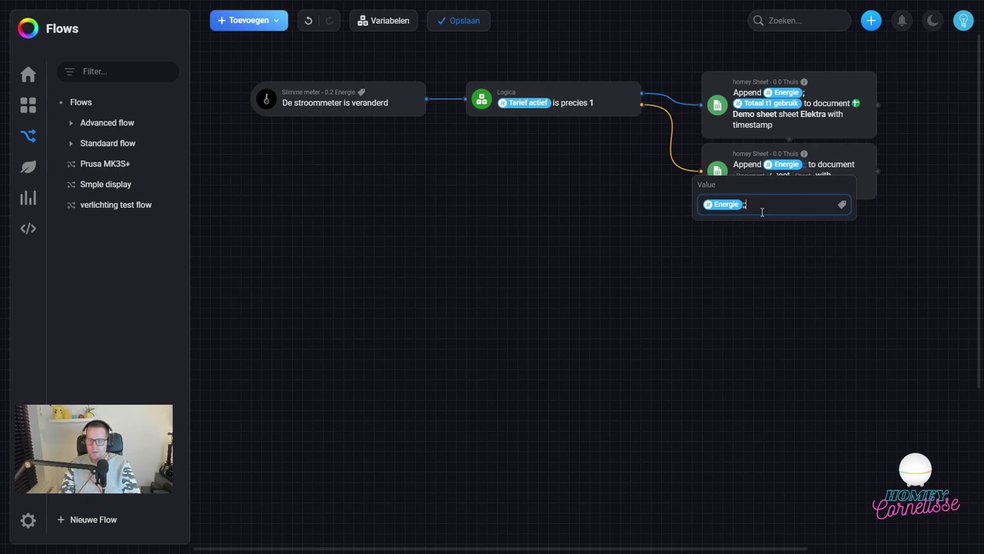
left_click(843, 206)
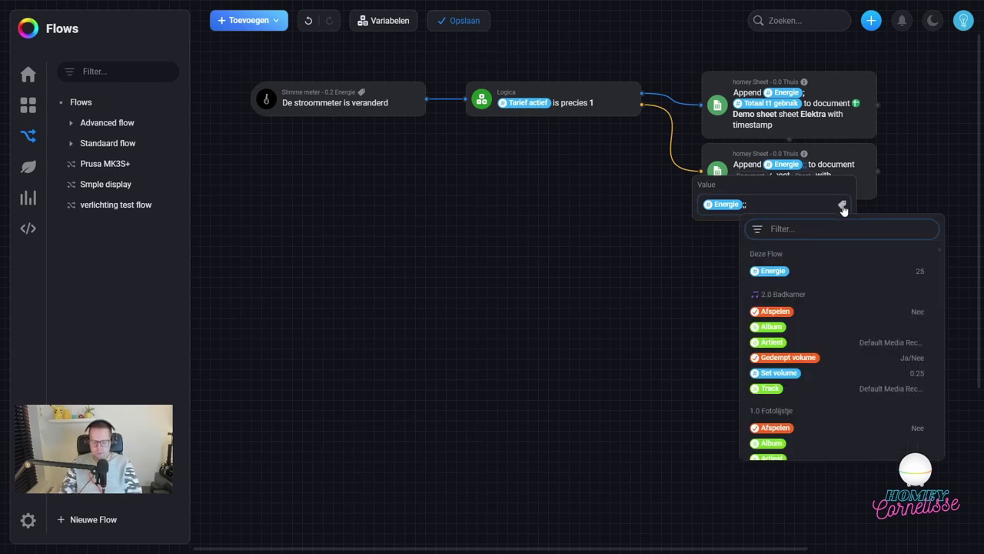
type("t2")
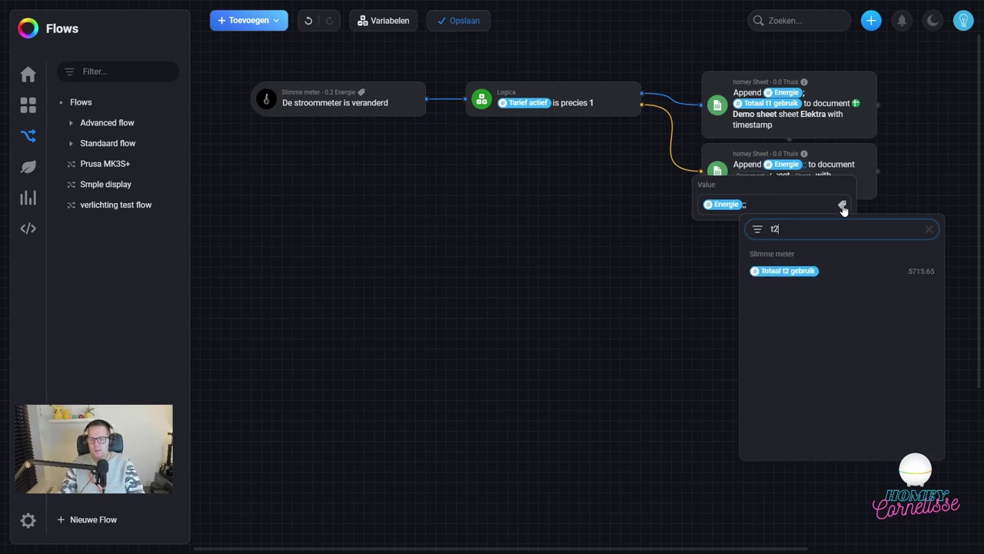
left_click(815, 274)
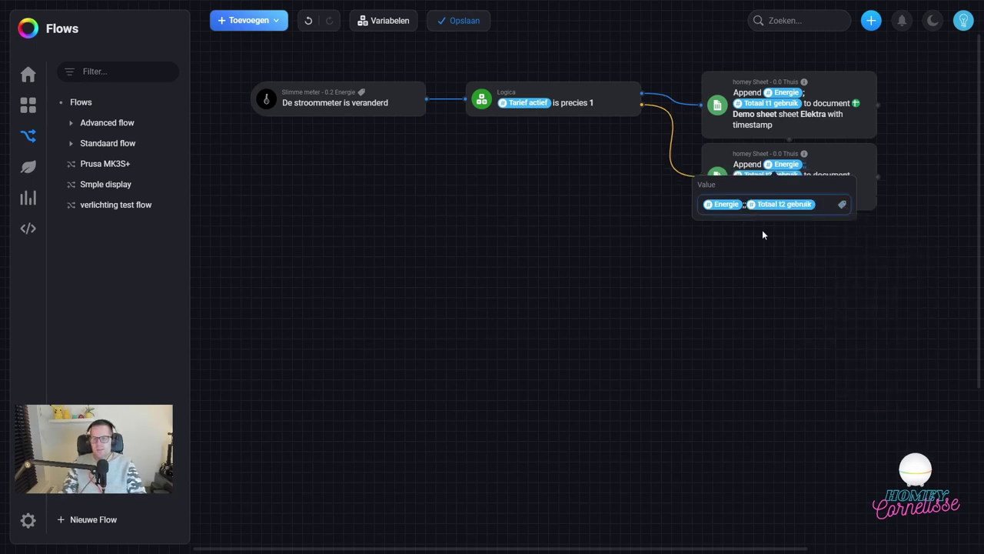
left_click(776, 279)
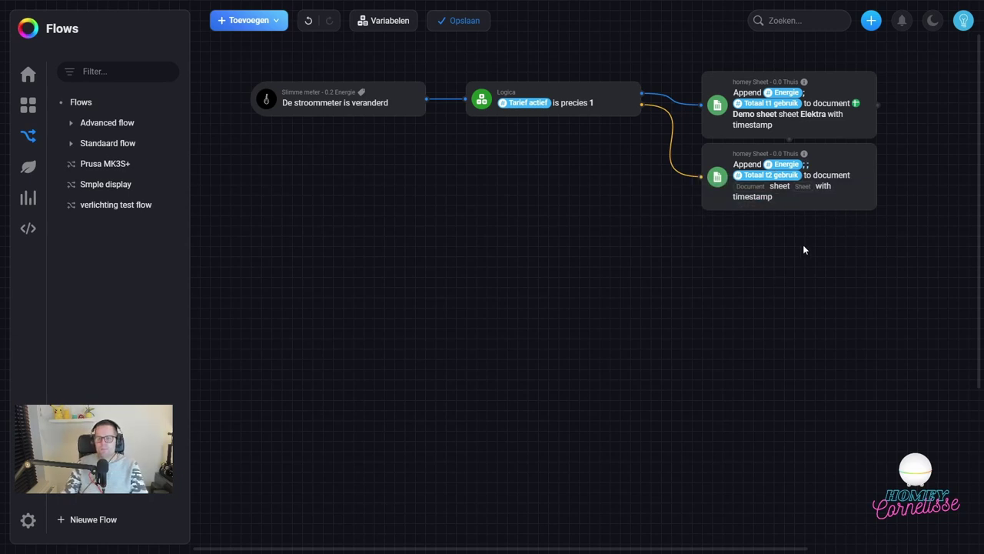
Step: Point the lower append card to the Demo sheet document and its Elektra sheet
left_click(758, 188)
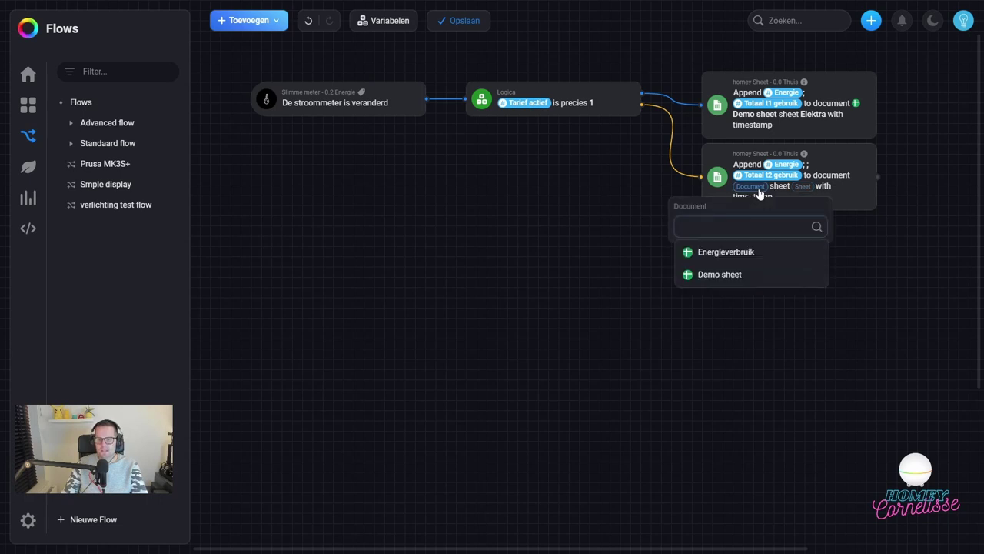
left_click(733, 284)
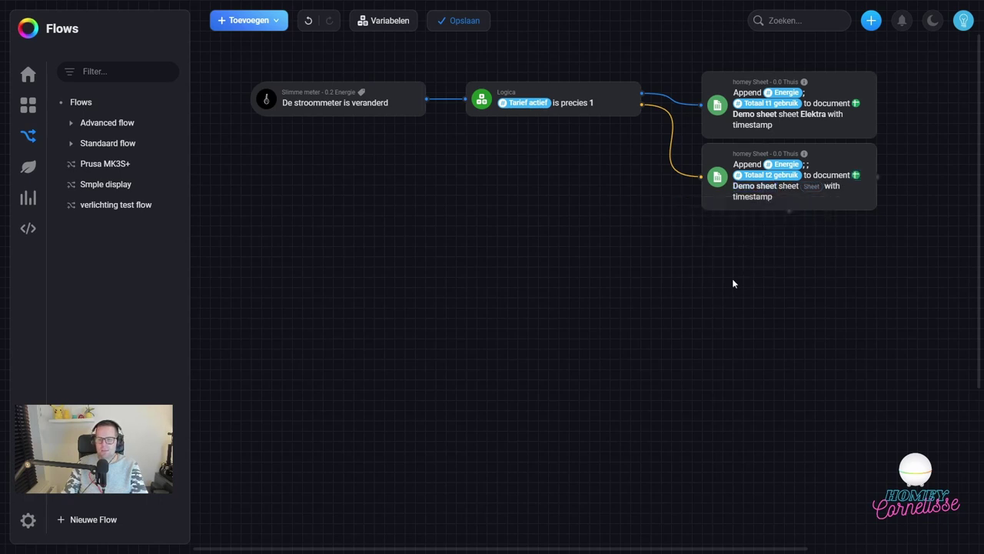
left_click(819, 192)
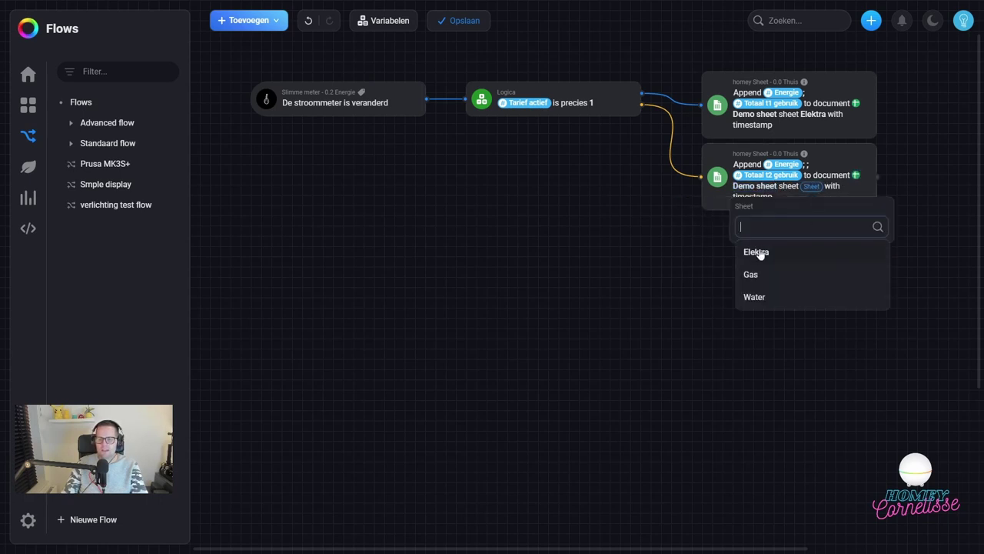
left_click(758, 253)
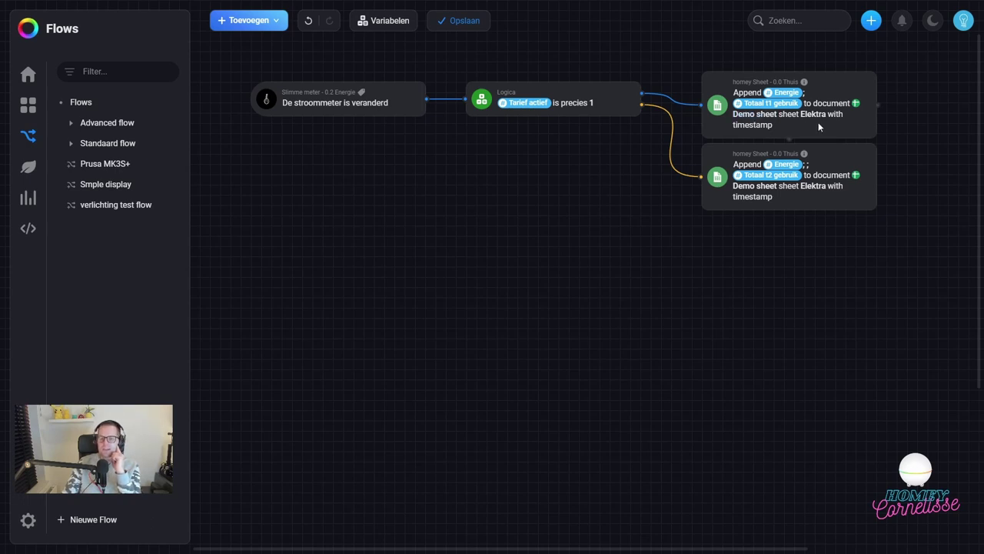
Step: Add the smart meter's "De gasmeter is veranderd" trigger card from zone 0.2 Energie below the electricity trigger
right_click(327, 283)
mouse_move(340, 317)
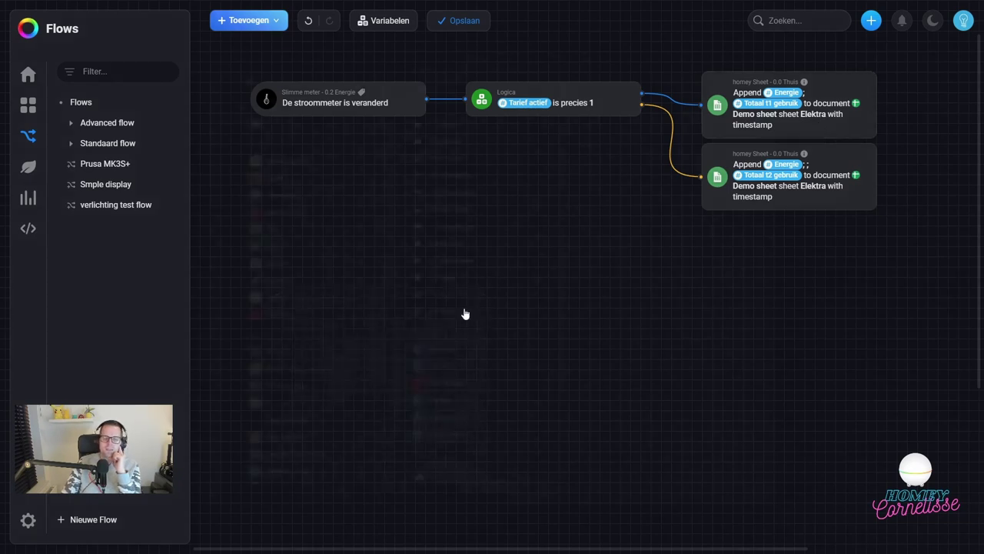
left_click(403, 309)
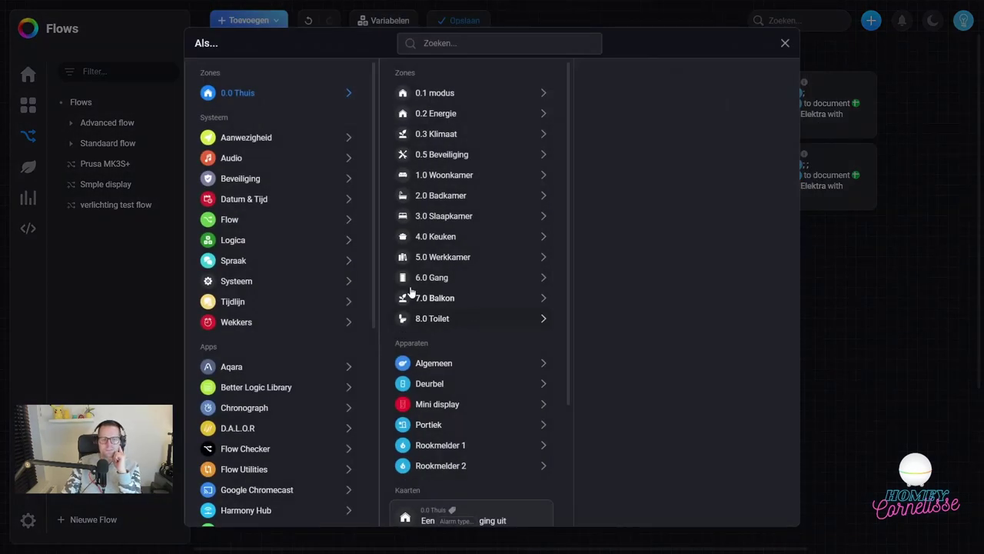
left_click(440, 114)
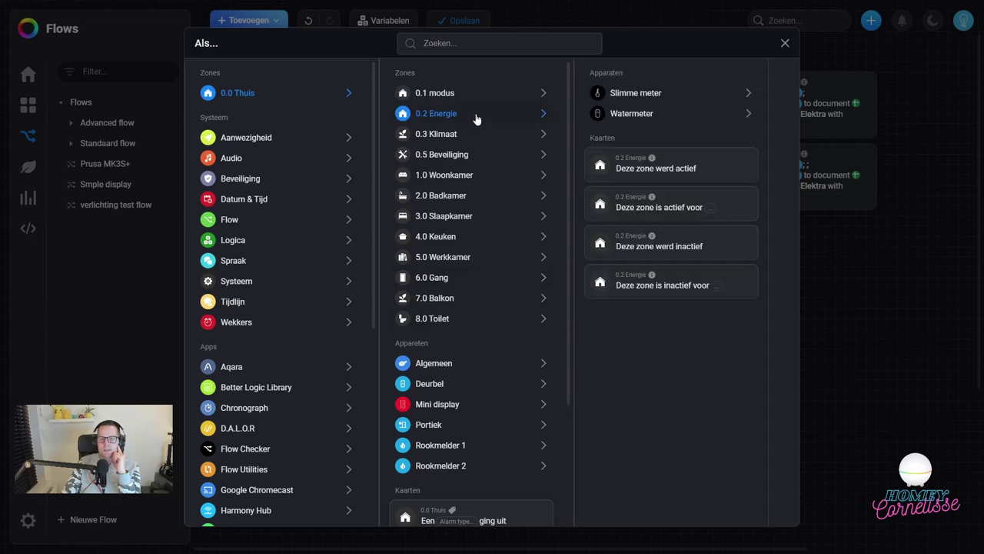
left_click(636, 93)
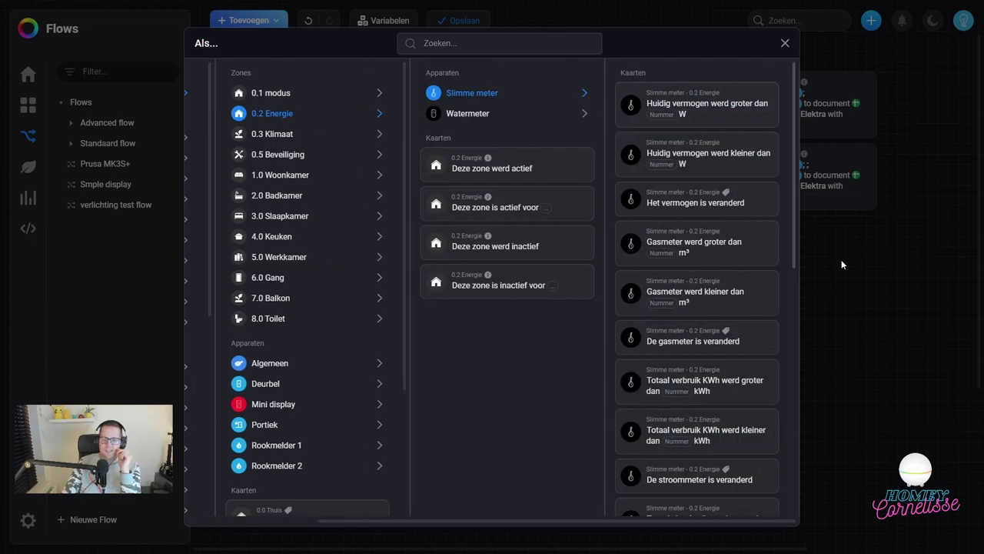
left_click(751, 346)
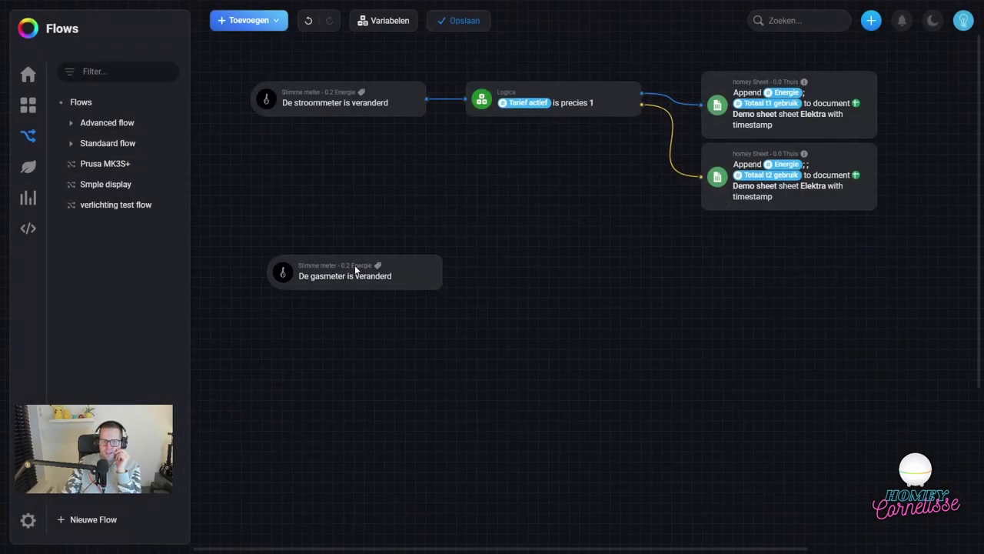
left_click(354, 266)
Step: Duplicate the t2 append card, place the copy beside the gas meter trigger, and connect the trigger to it
left_click(797, 206)
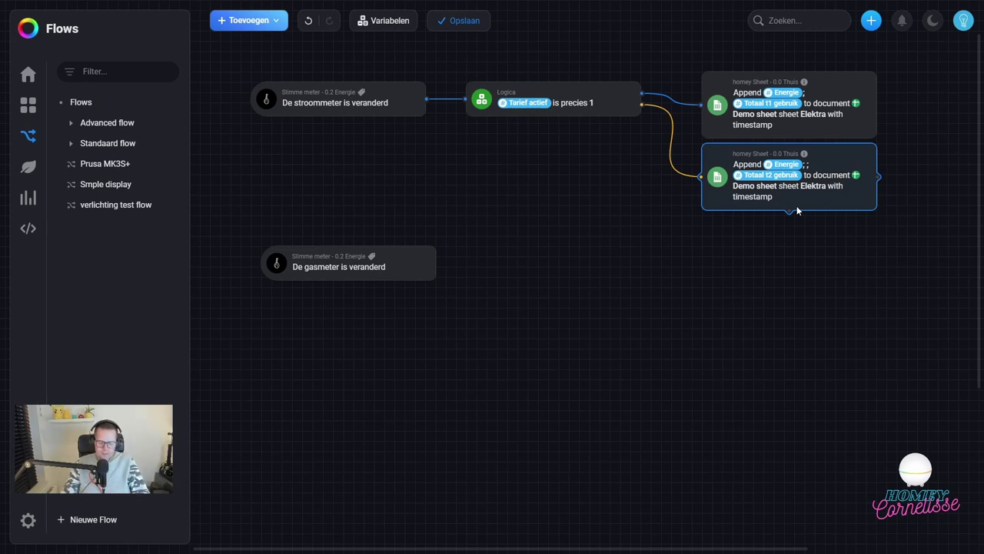
key("ctrl+c")
key("ctrl+v")
left_click_drag(949, 245, 670, 262)
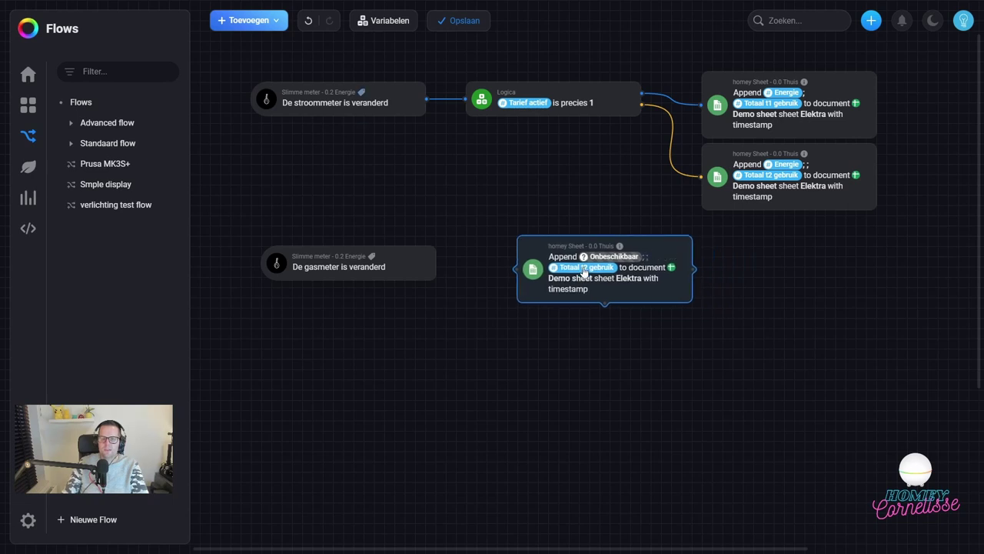
left_click_drag(436, 263, 513, 269)
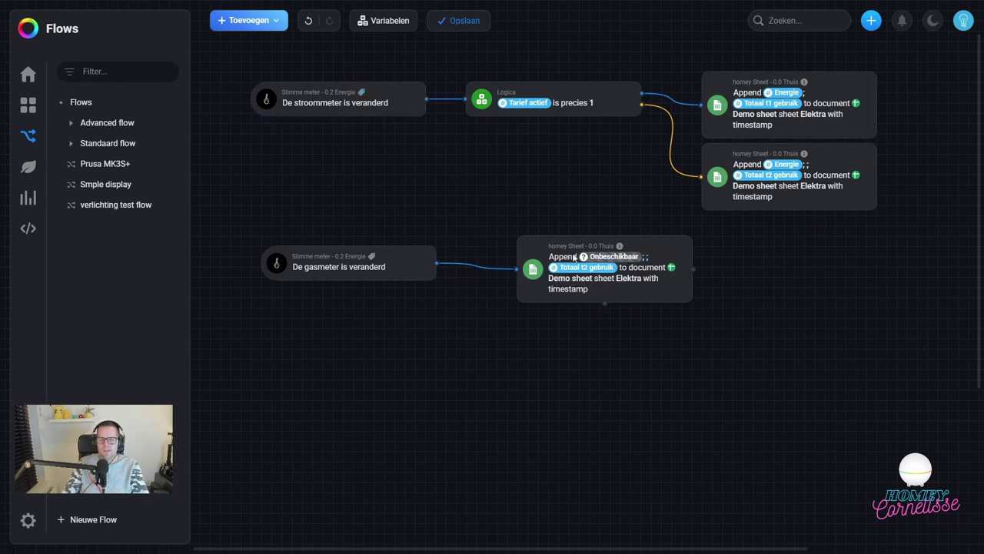
Step: Replace the whole value of the gas append card with the Gasmeter tag
left_click(611, 264)
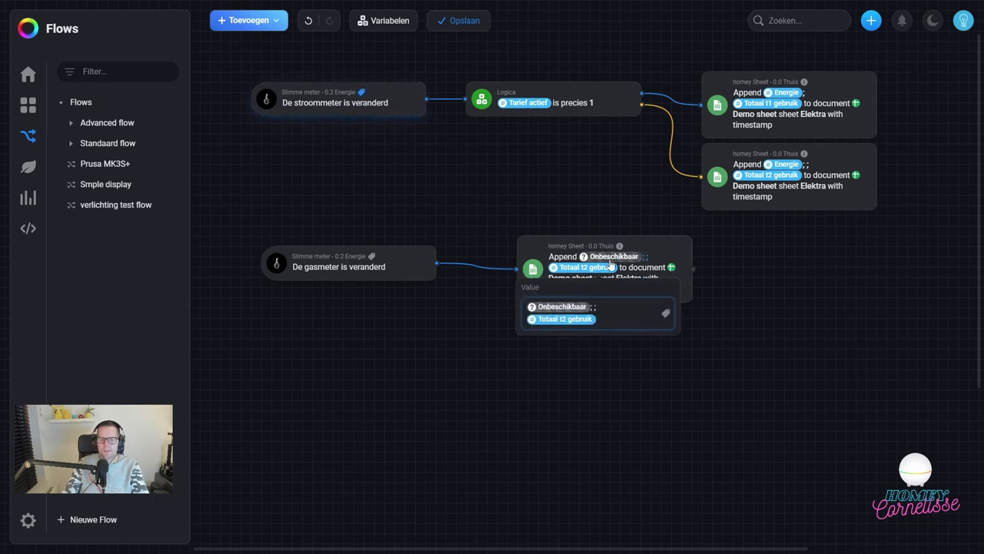
left_click_drag(610, 323, 535, 314)
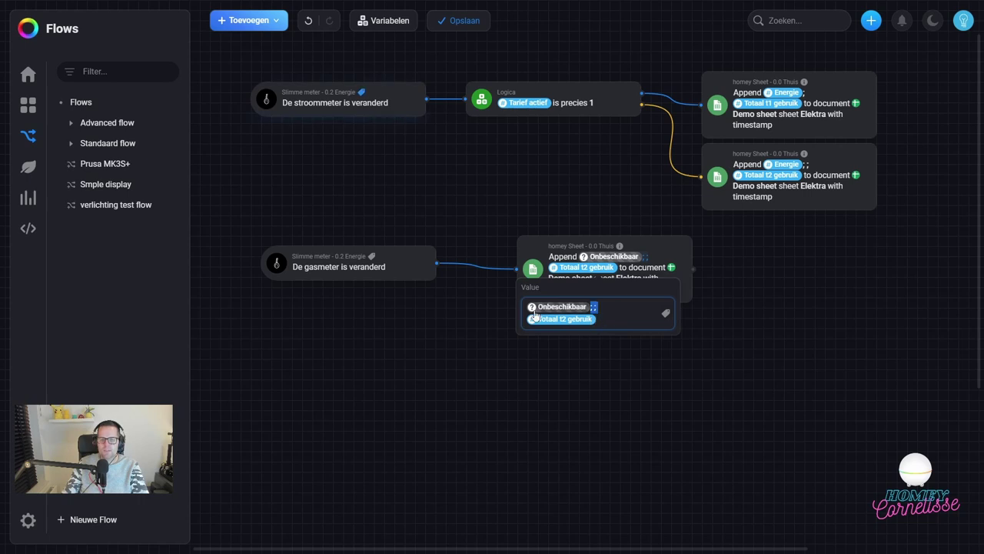
key("BackSpace")
key("BackSpace")
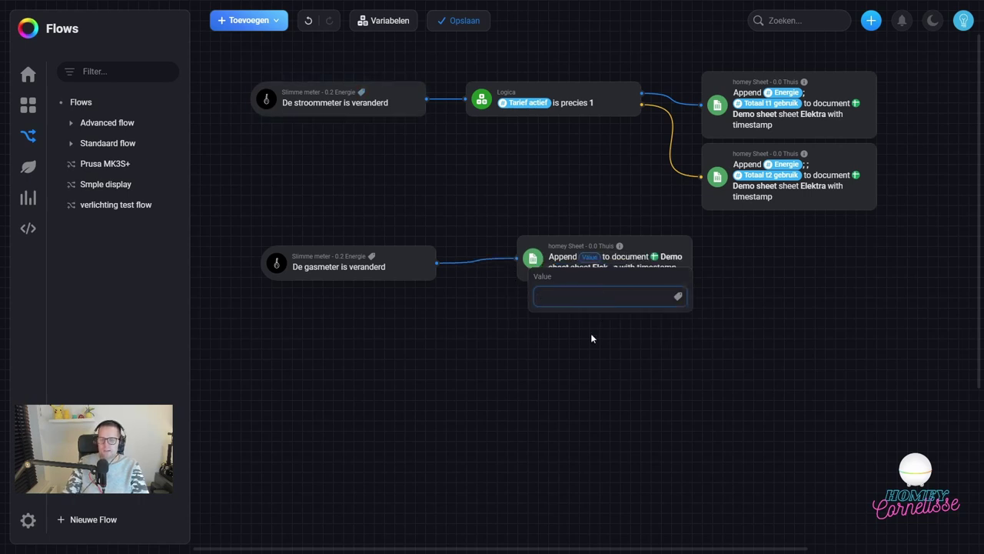
left_click(677, 299)
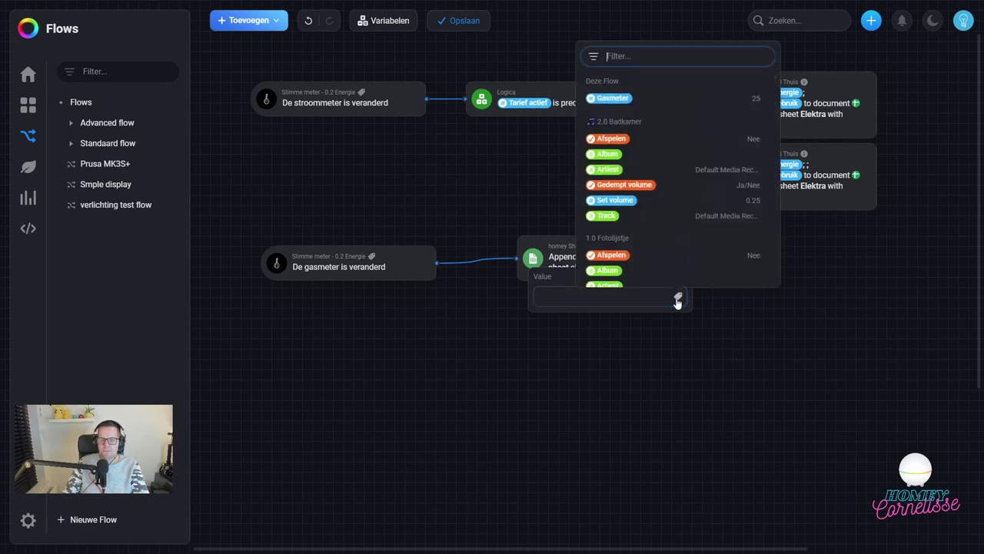
left_click(616, 100)
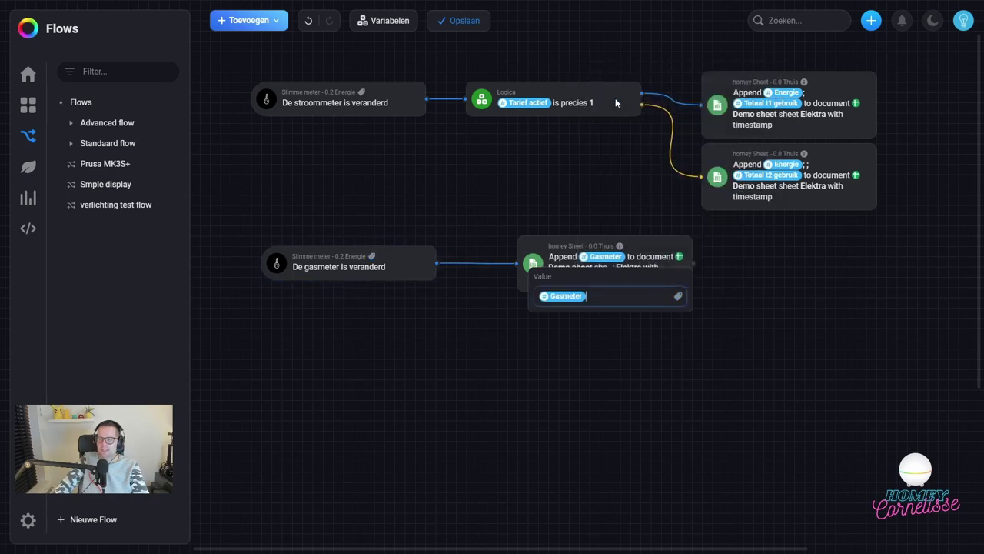
Step: Change the target sheet of the gas append card to Gas
left_click(676, 415)
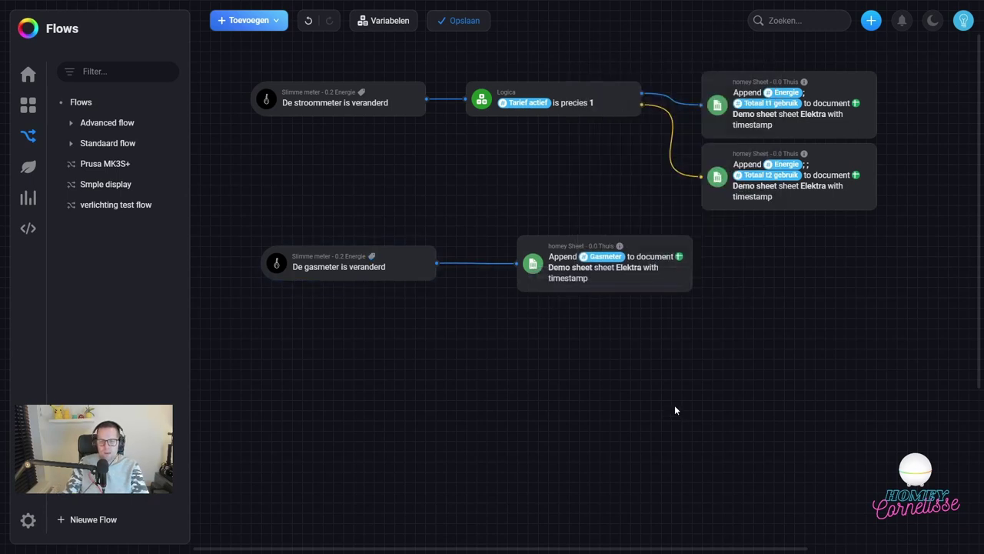
left_click(626, 275)
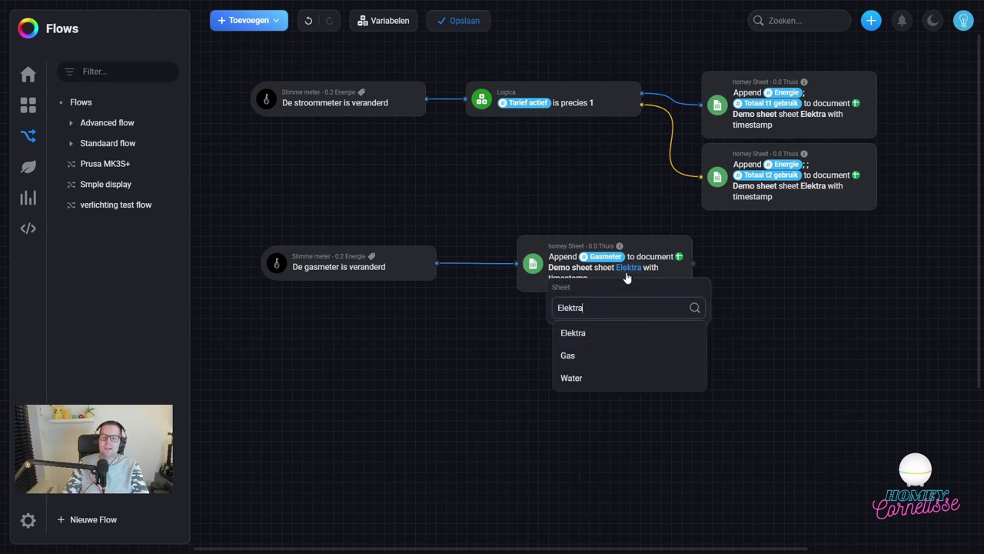
left_click(567, 356)
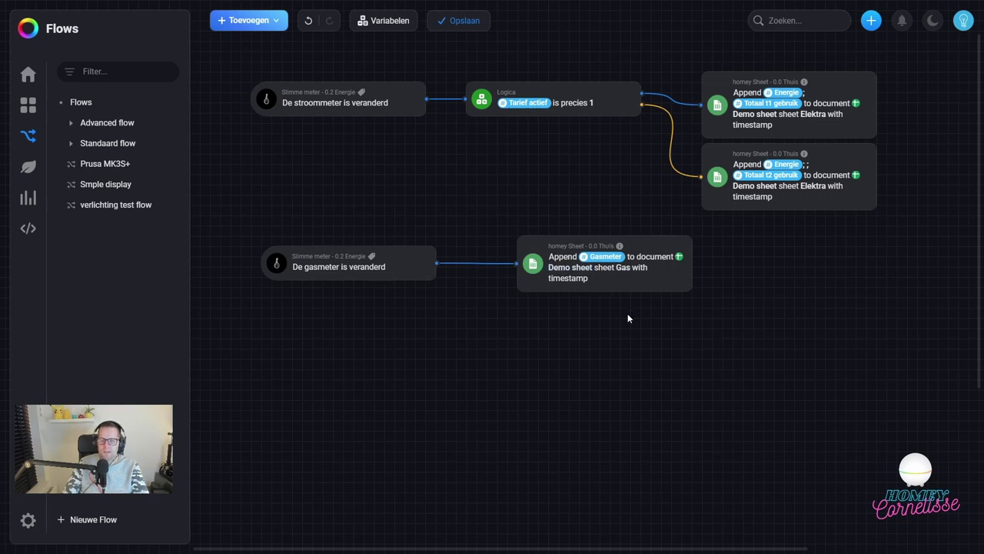
Step: Add the water meter's "De watermeter is veranderd" trigger card from zone 0.2 Energie below the gas meter trigger
right_click(377, 331)
mouse_move(420, 354)
left_click(461, 356)
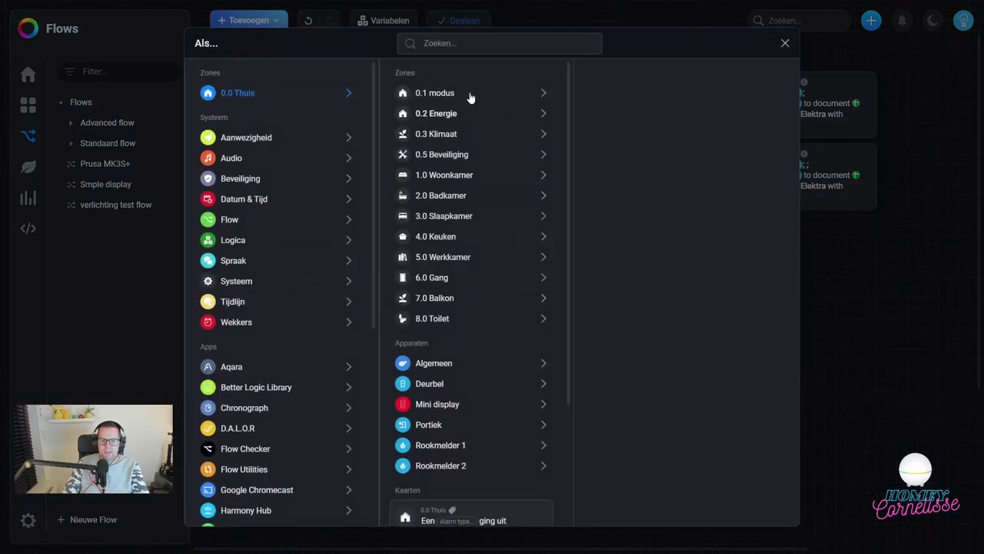
left_click(462, 114)
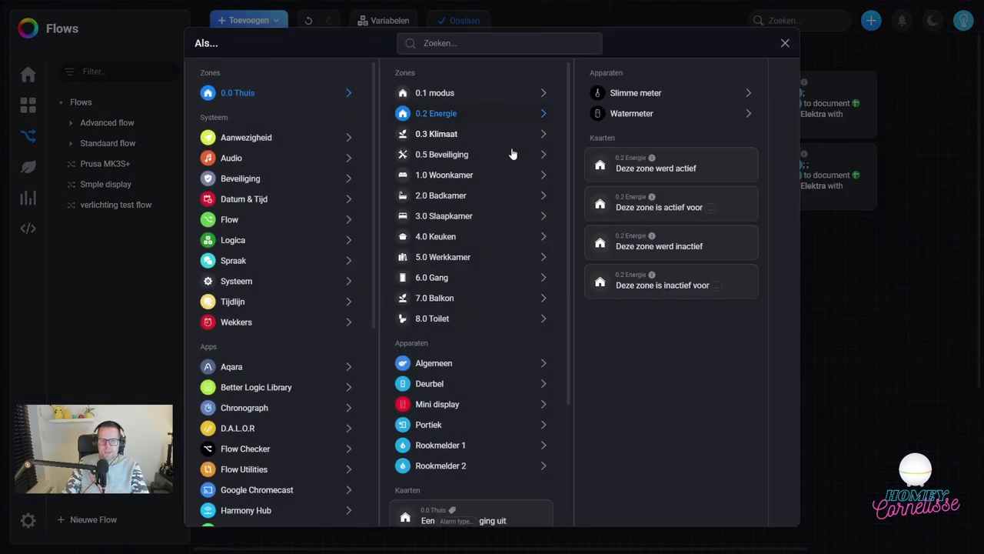
left_click(637, 120)
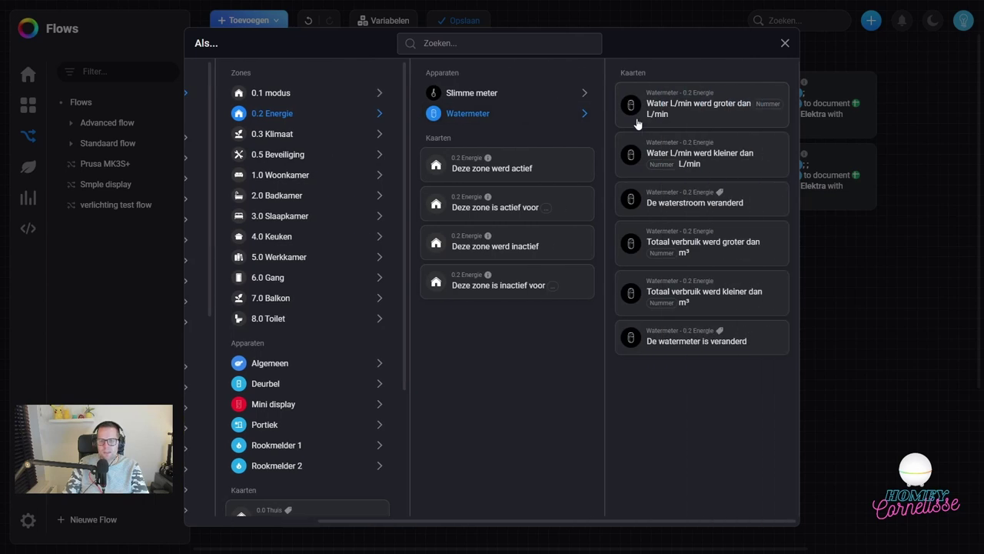
left_click(688, 344)
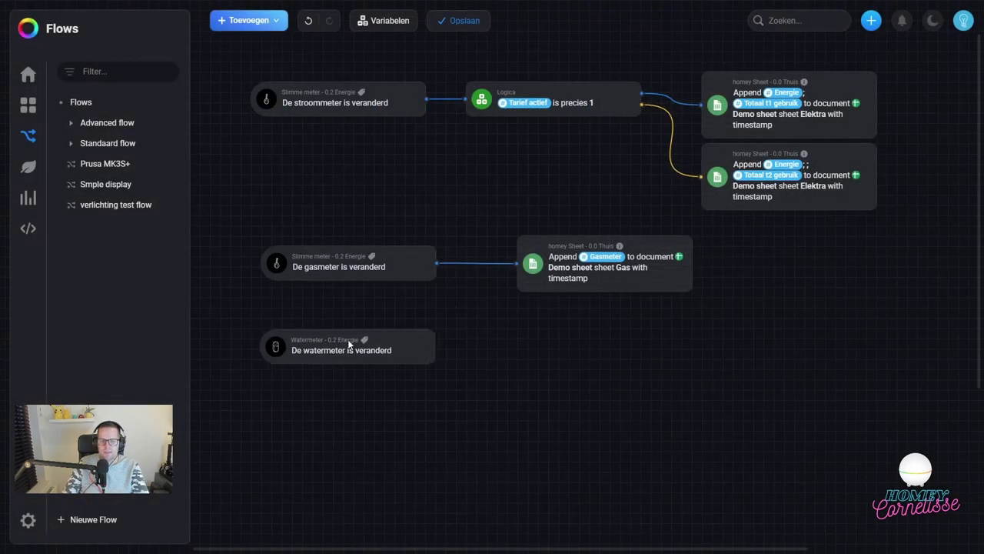
Step: Duplicate the gas append card, place the copy beside the water meter trigger, and connect the trigger to it
left_click(551, 284)
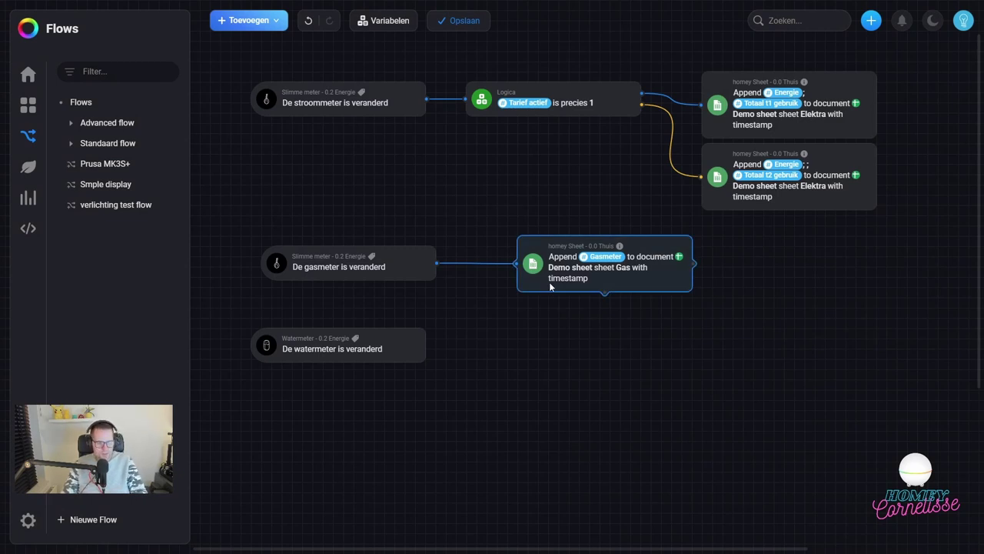
key("ctrl+c")
key("ctrl+v")
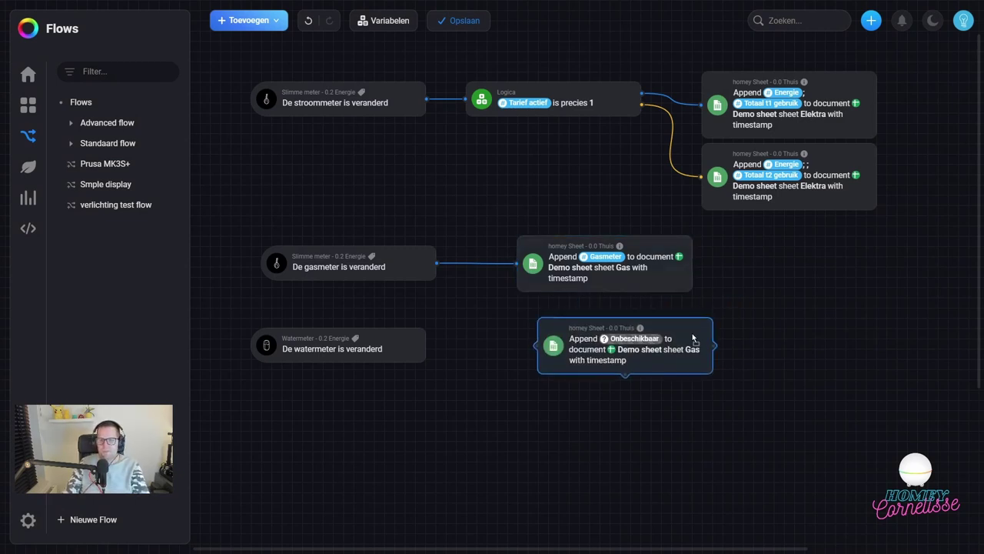
left_click_drag(427, 346, 515, 346)
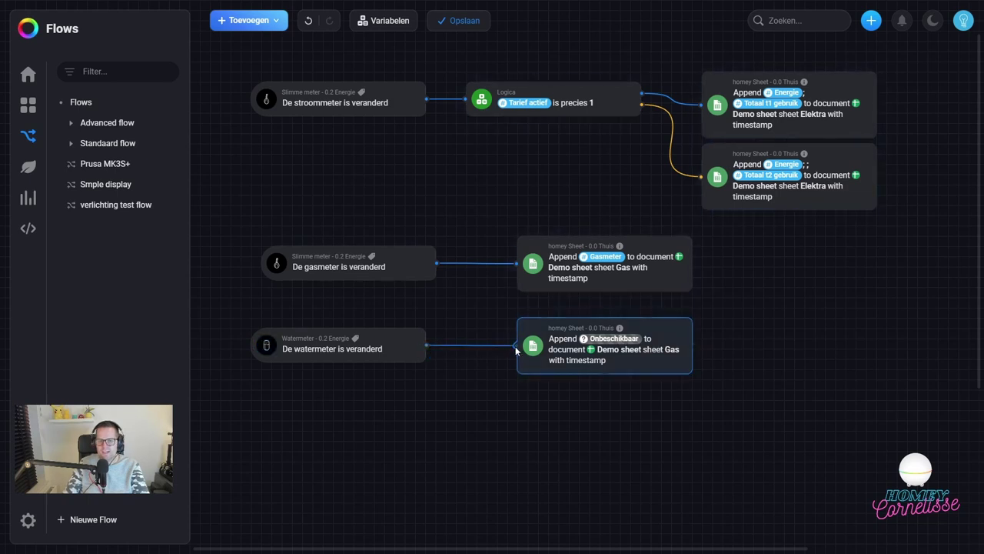
Step: Replace the water append card's value with the Watermeter tag and set its target sheet to Water
left_click(605, 343)
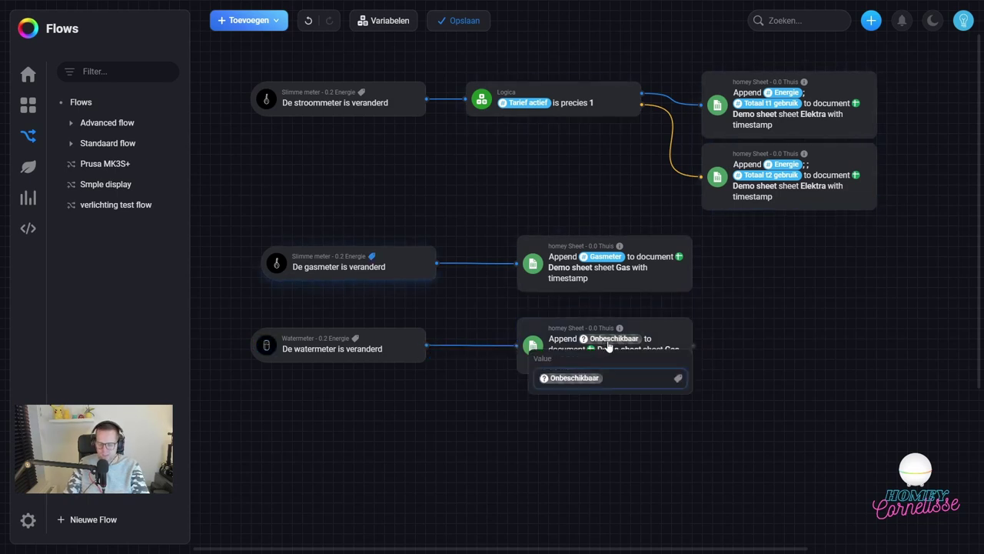
key("BackSpace")
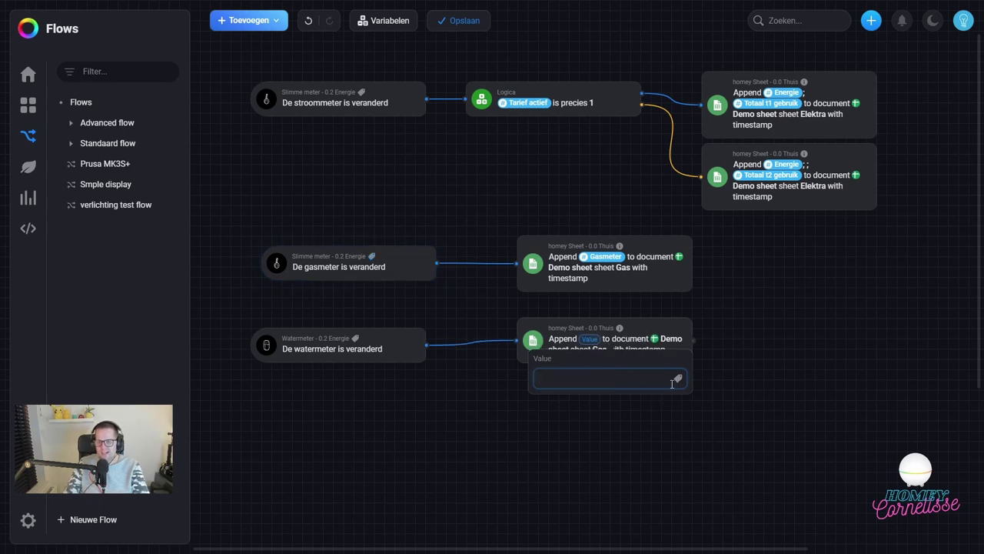
left_click(677, 379)
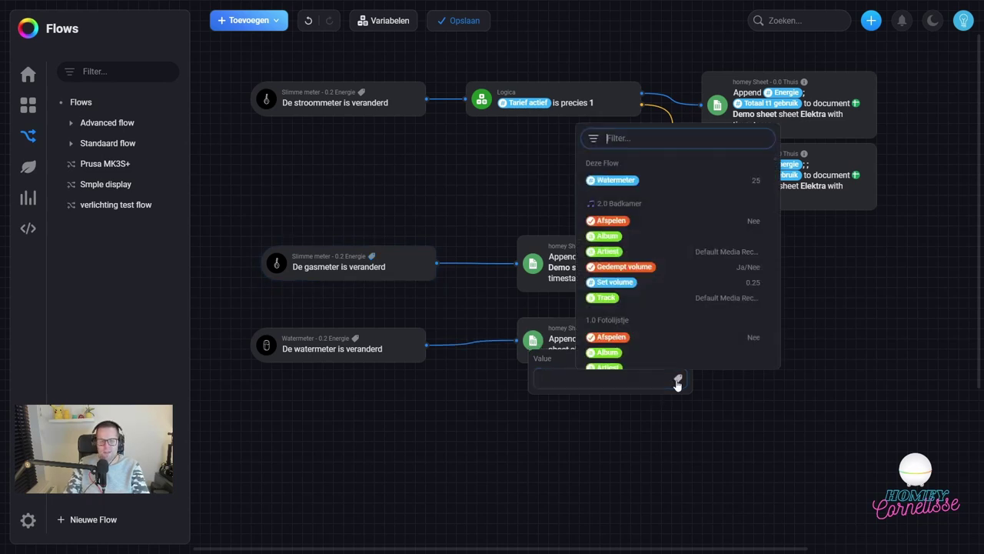
left_click(619, 182)
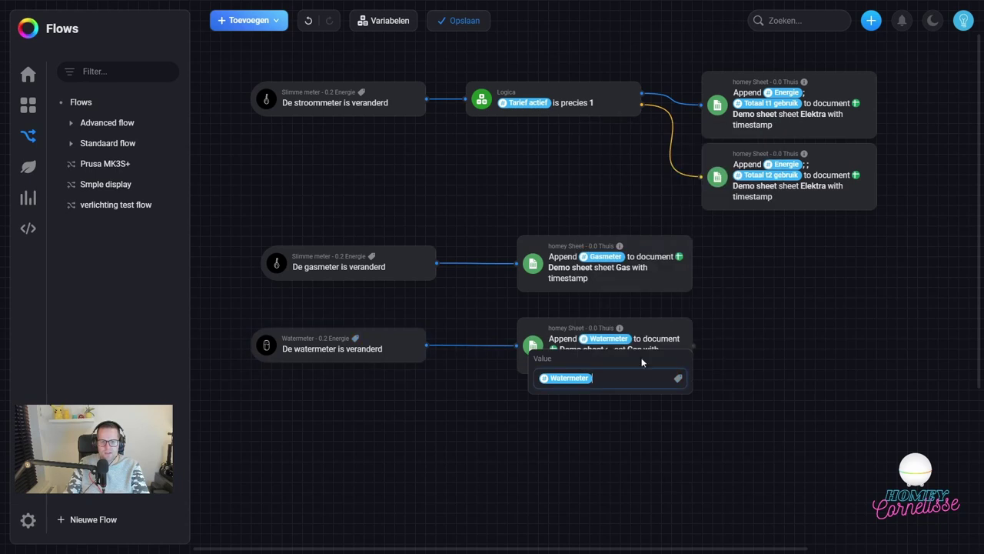
left_click(664, 472)
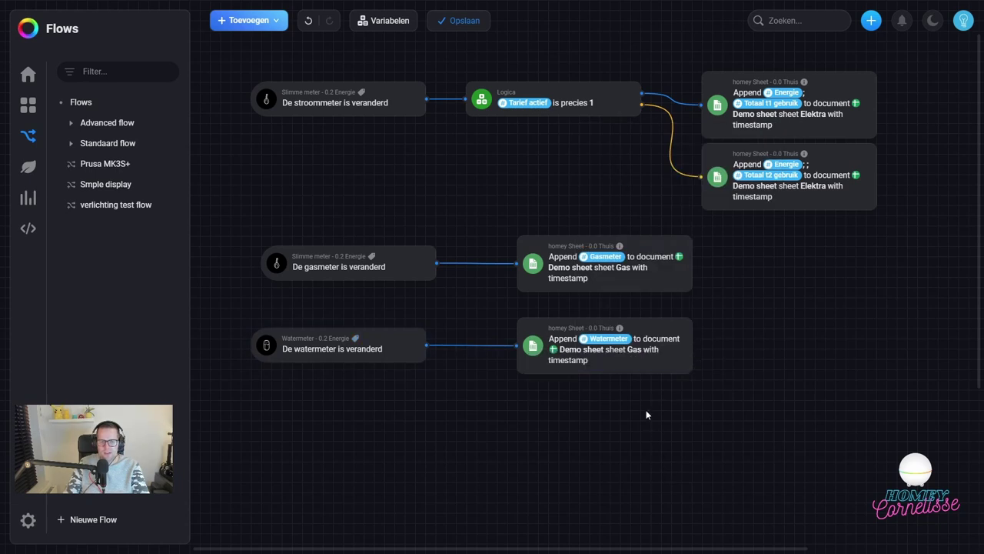
left_click(633, 351)
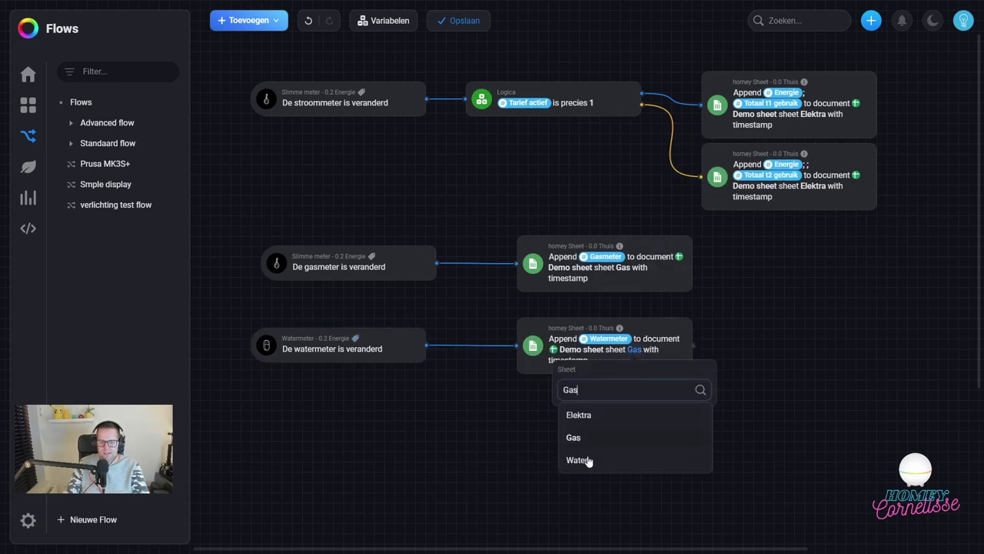
left_click(585, 460)
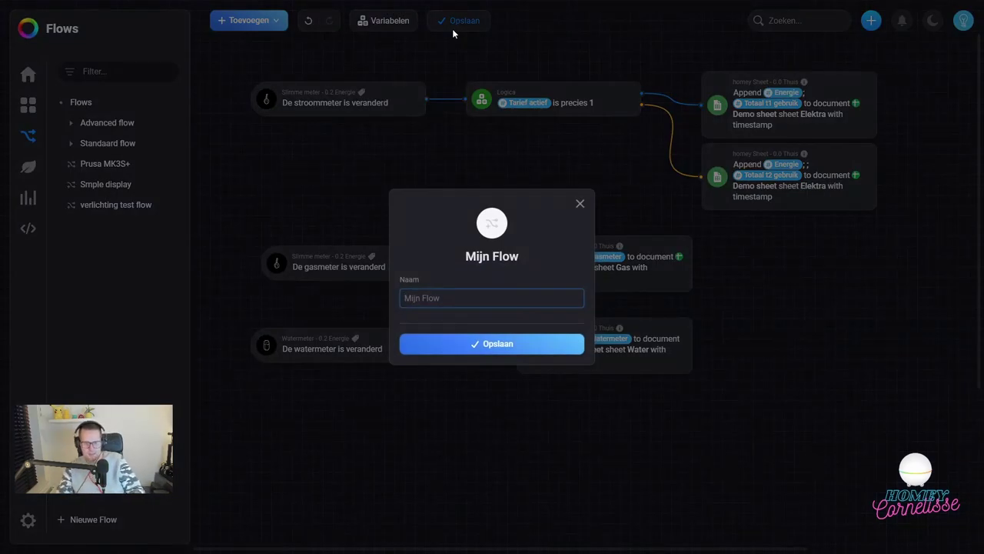
Step: Save the flow under the name "Demo sheet"
type("Demo")
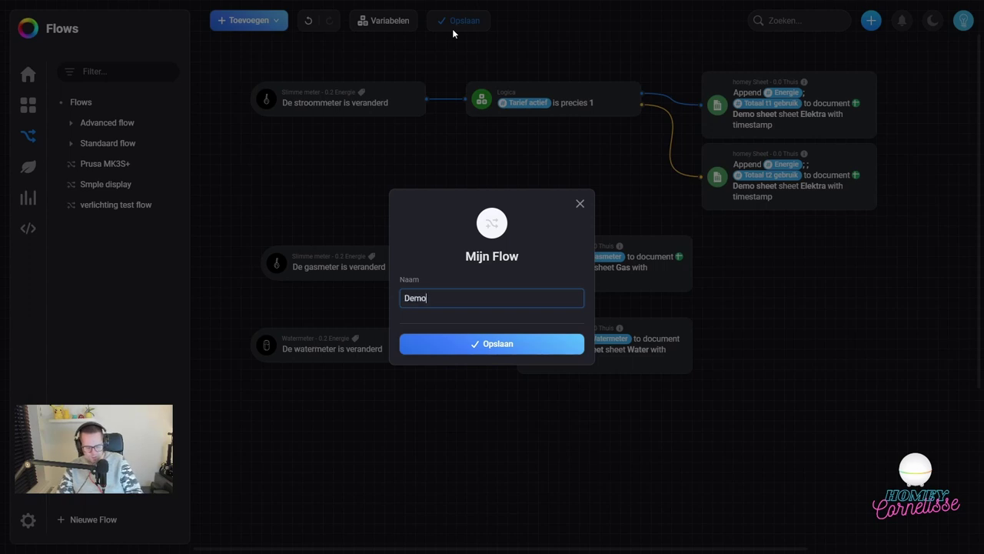
type(" sheet")
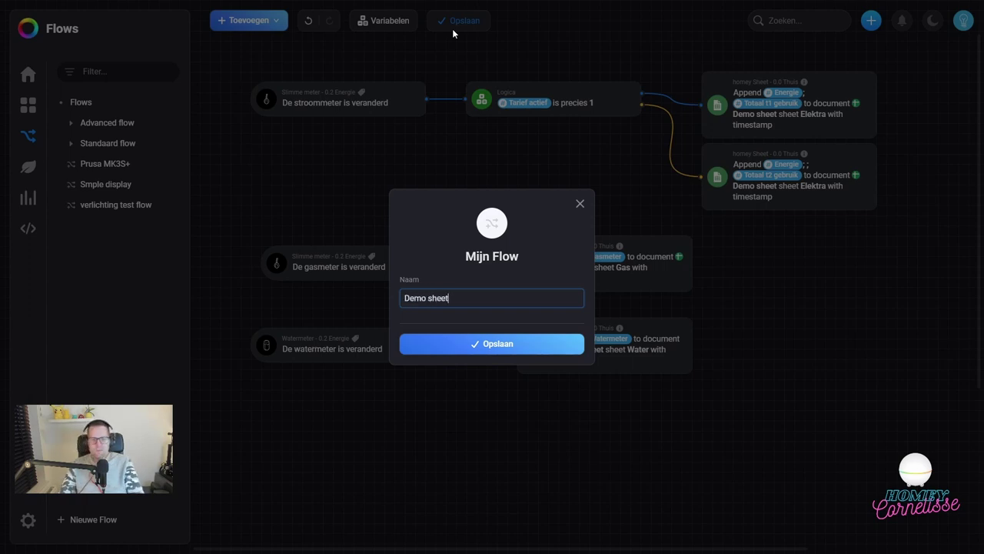
left_click(513, 349)
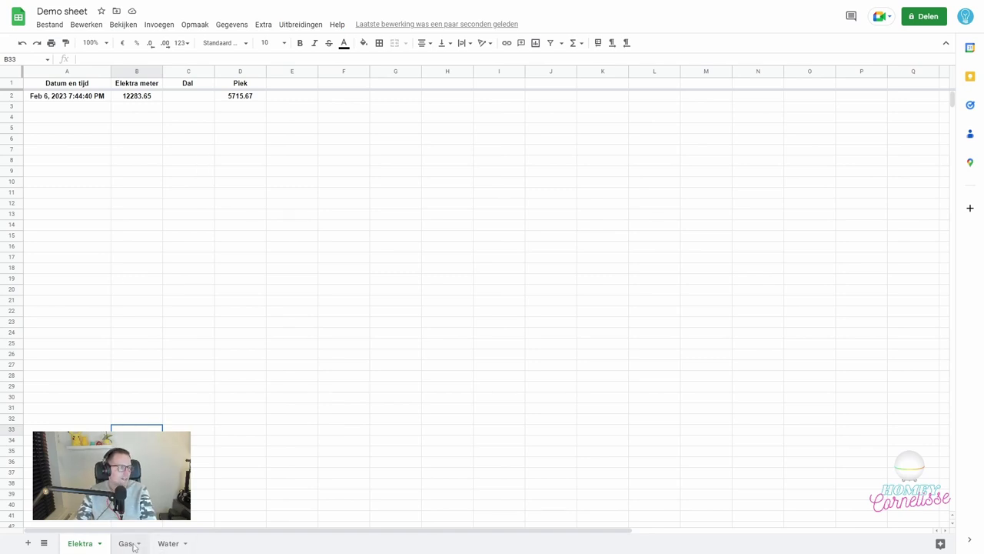
Step: Check the Gas, Water and Elektra sheets of the Demo sheet document in Google Sheets for logged readings
left_click(133, 546)
left_click(157, 546)
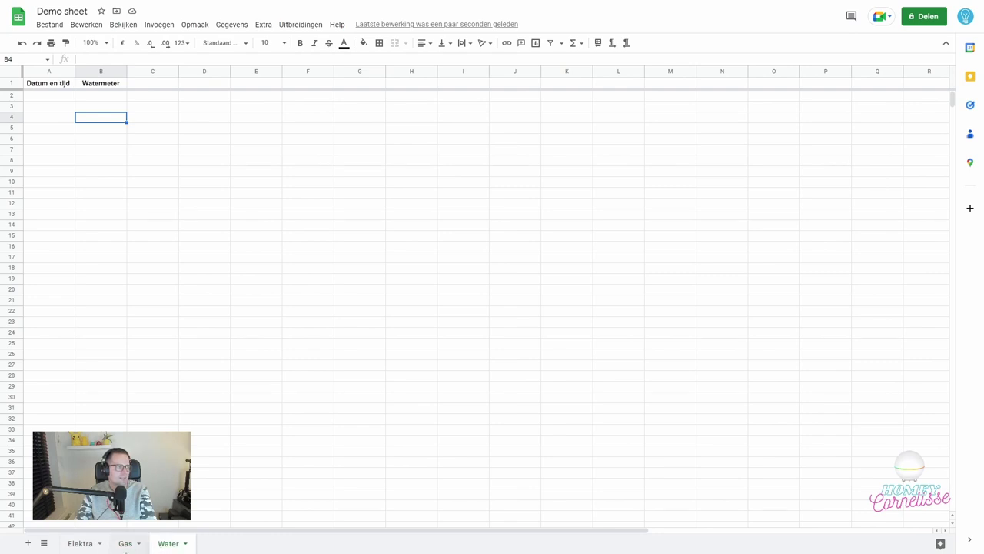
left_click(77, 543)
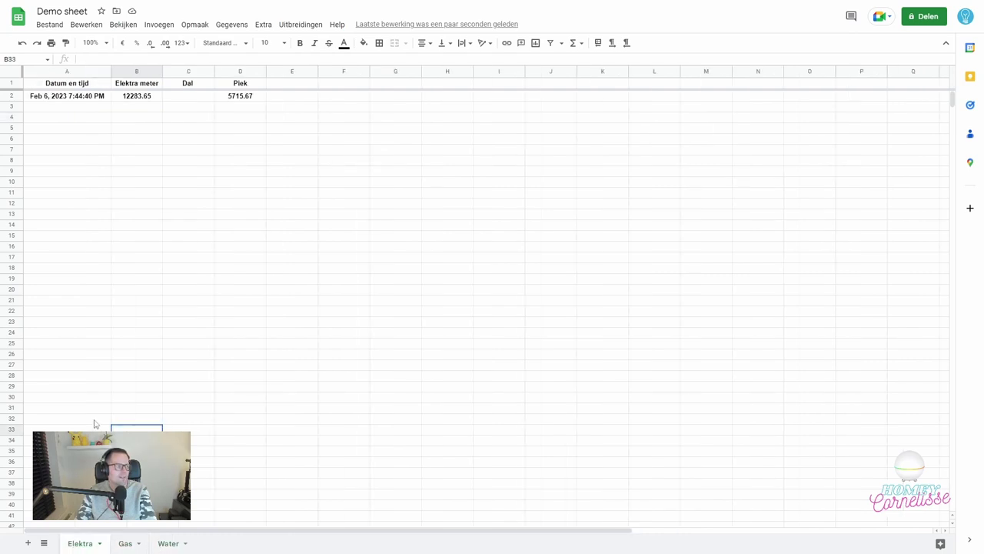